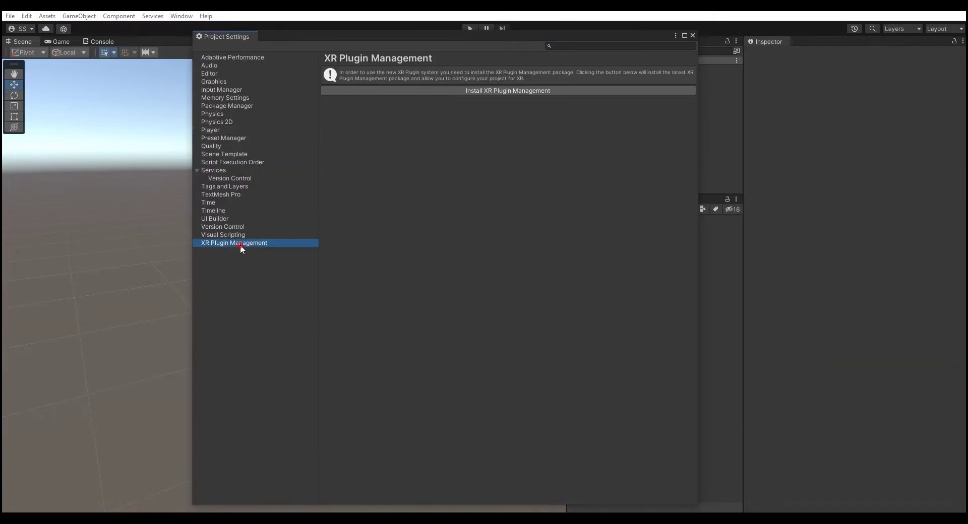
Enable OpenXR with the Oculus Touch profile and bind the XR Camera position to the centre eye.
click(453, 88)
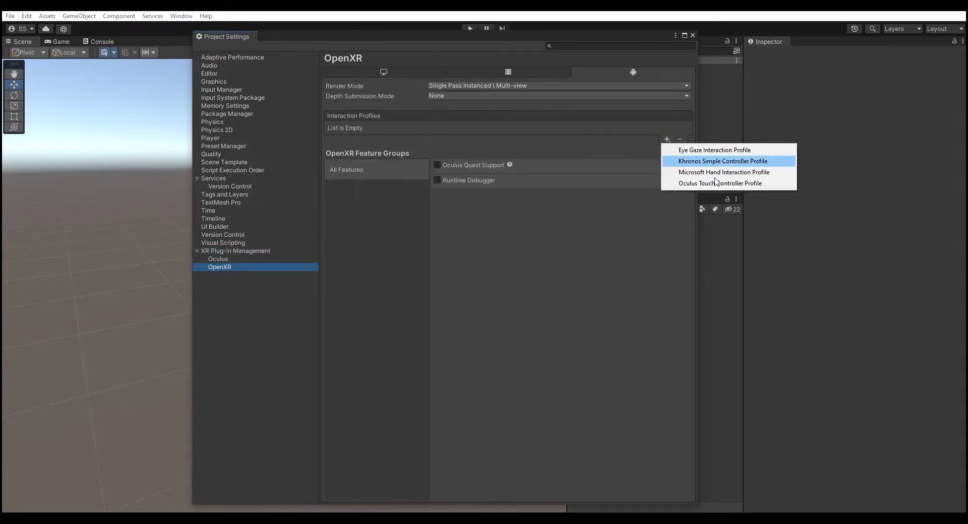
click(716, 183)
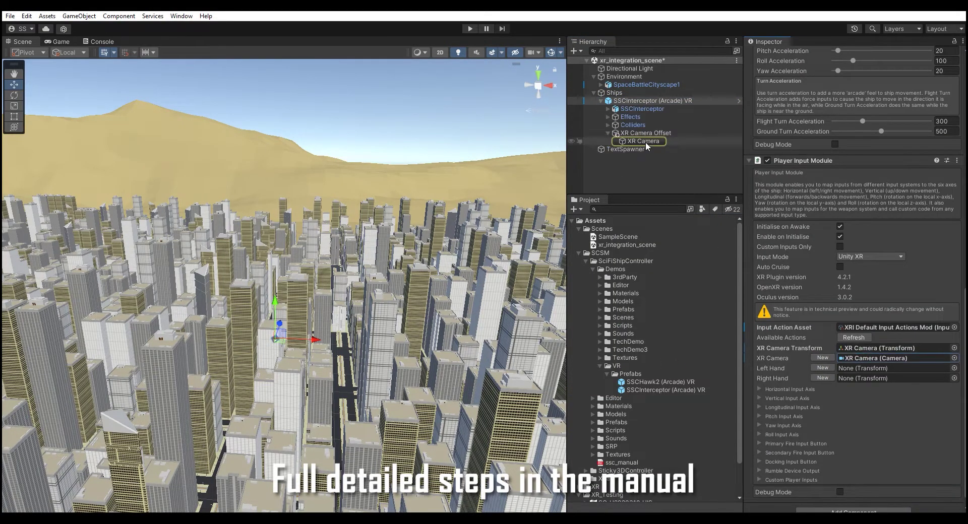
click(644, 141)
click(859, 432)
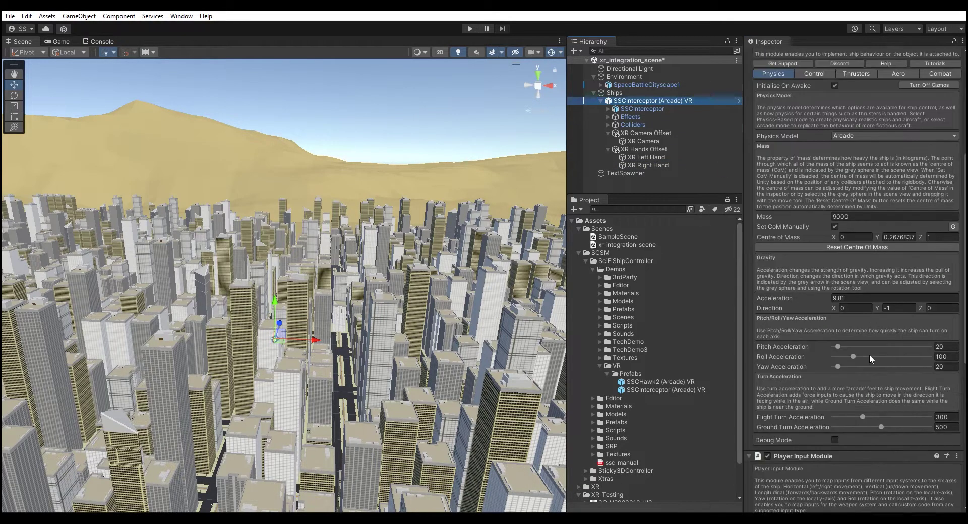
Map the Roll input to XRI RightHand Move as a single axis.
scroll(870, 355, down, 10)
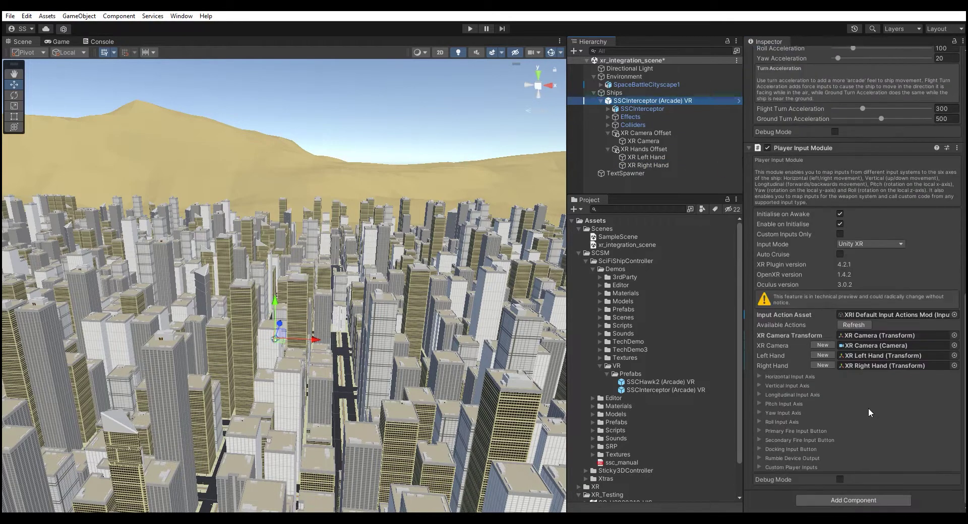
scroll(846, 416, down, 3)
click(877, 379)
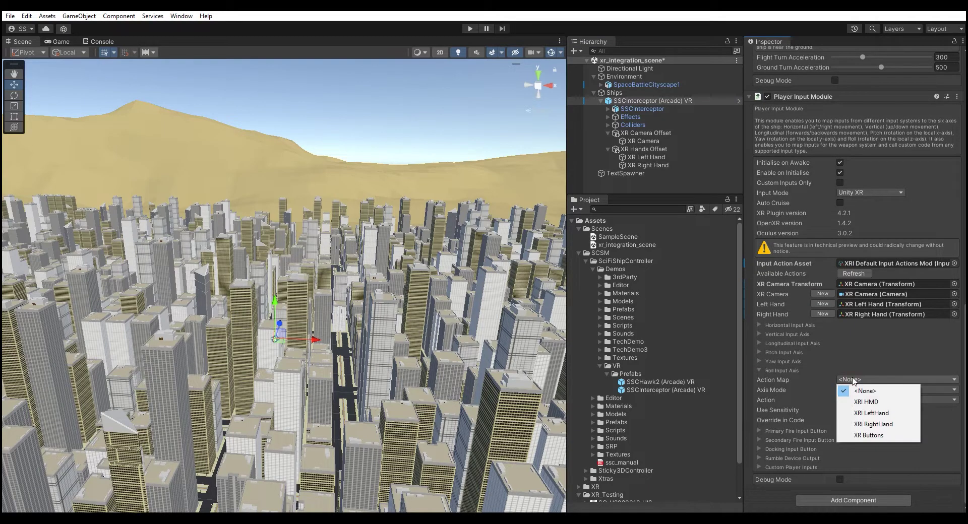
click(882, 426)
click(883, 390)
click(870, 412)
click(880, 373)
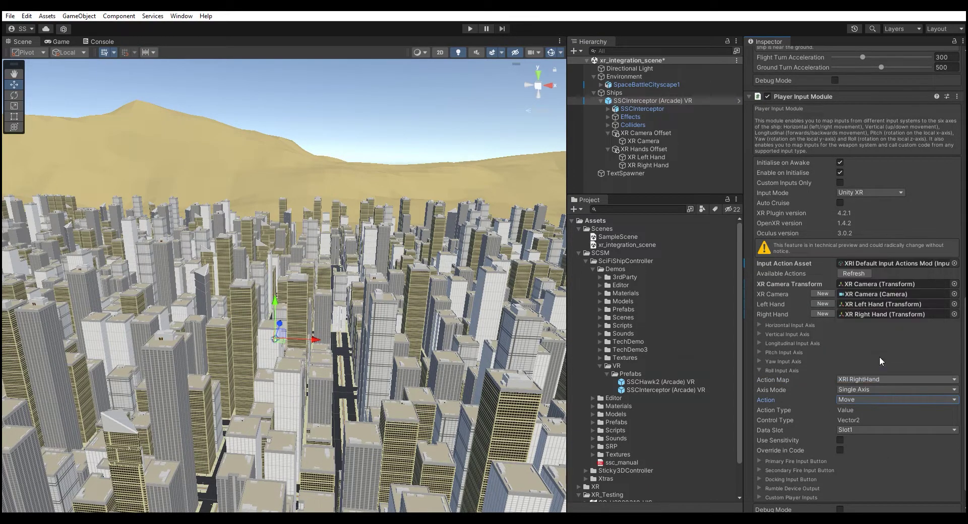
Map Primary Fire to the XRI RightHand Activate action.
scroll(867, 325, down, 3)
click(760, 431)
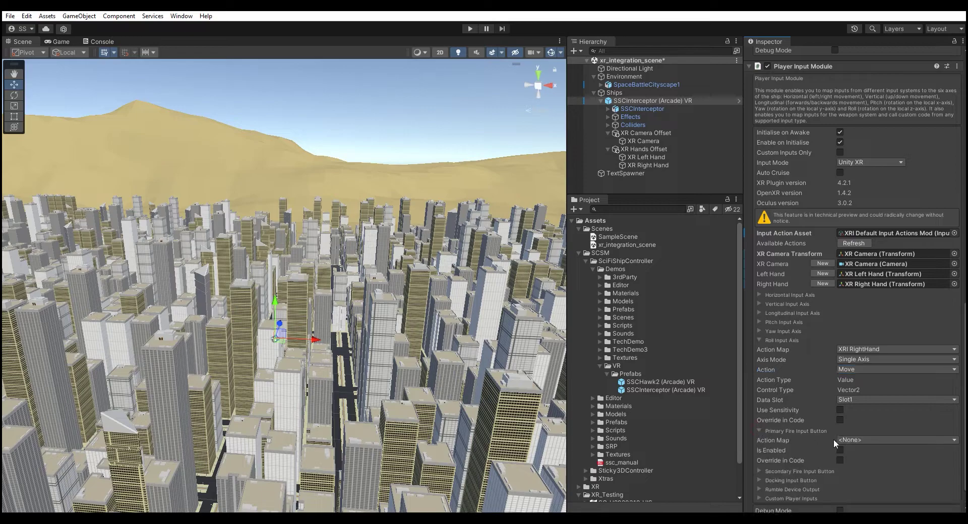
click(877, 440)
click(867, 485)
click(857, 460)
click(864, 358)
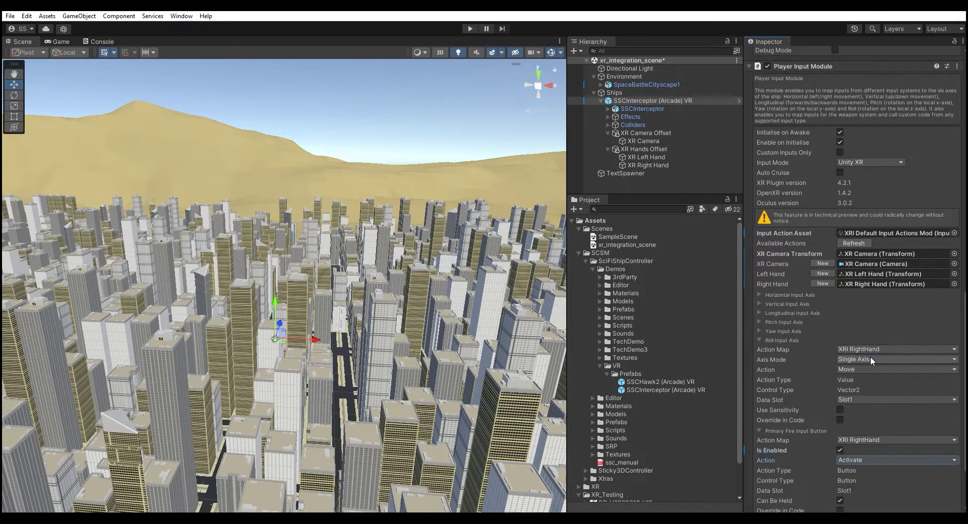
Enable Secondary Fire using the XRI LeftHand action map.
scroll(872, 378, down, 5)
click(852, 408)
click(877, 418)
click(876, 463)
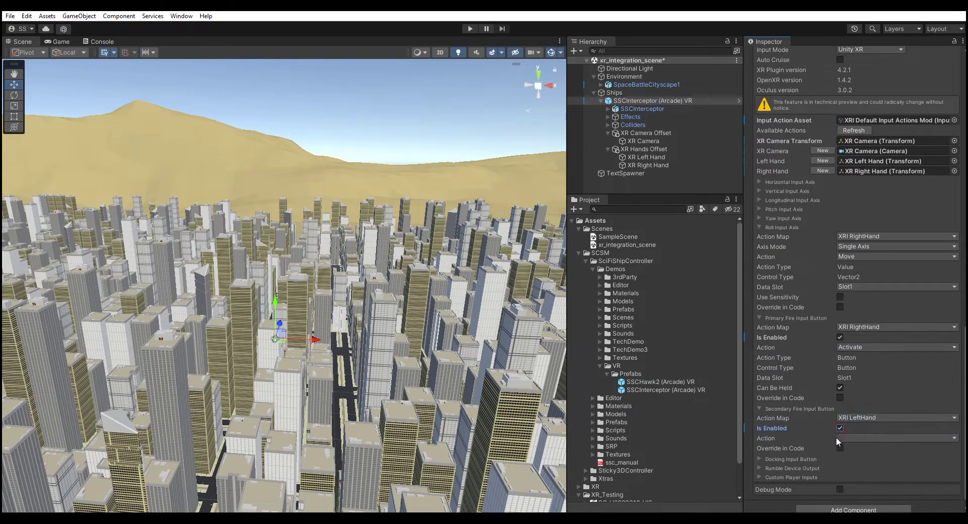
click(857, 438)
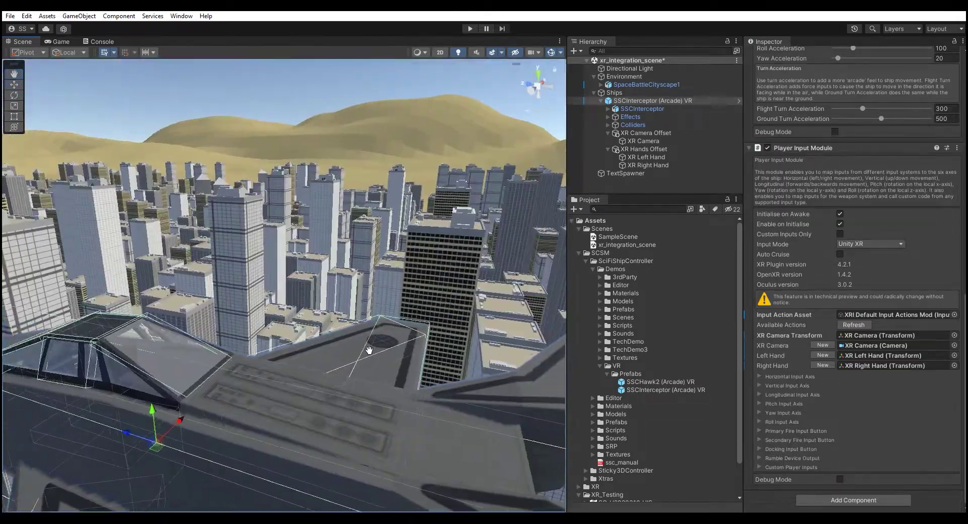
Inspect the ship's Body, CockpitLeftCentre, CanopyCentre and CanopyFront colliders.
right_drag(472, 385, 471, 302)
click(605, 125)
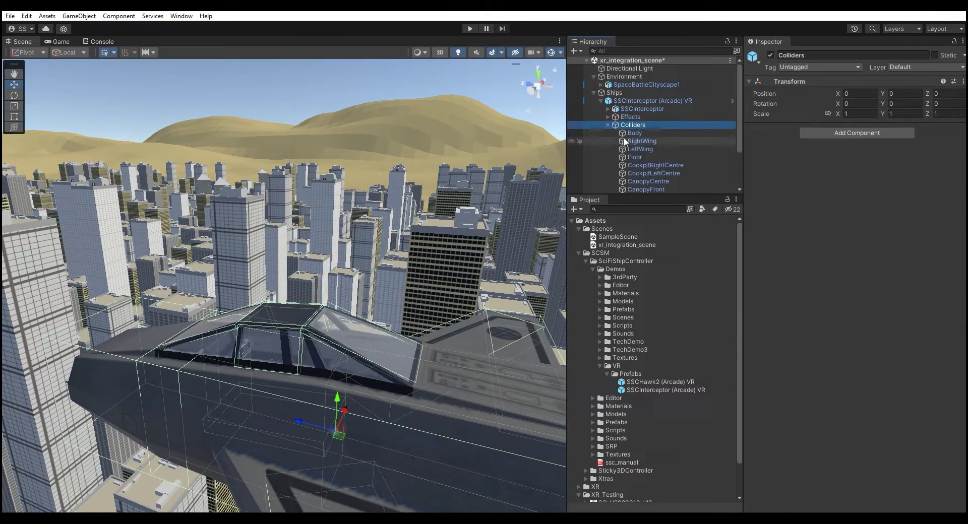
click(634, 133)
click(656, 173)
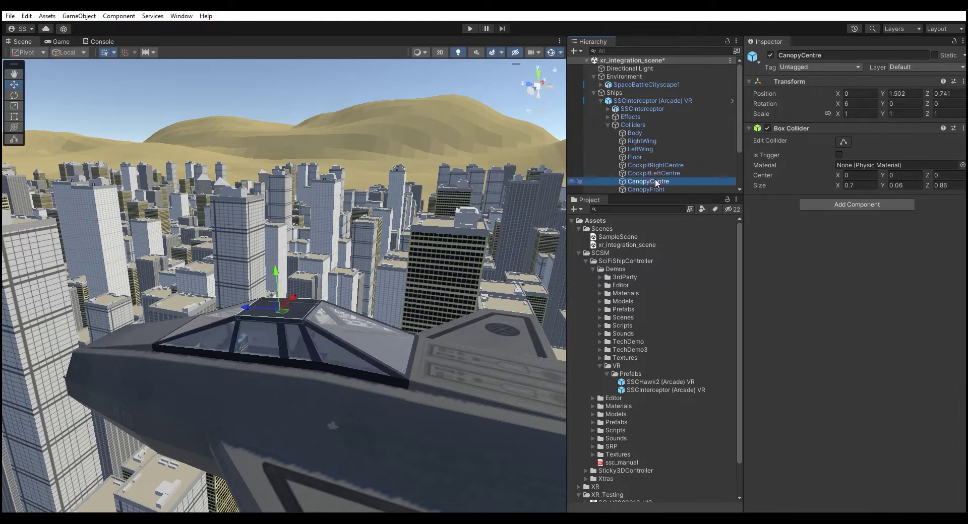
click(655, 165)
click(646, 189)
right_drag(413, 323, 366, 318)
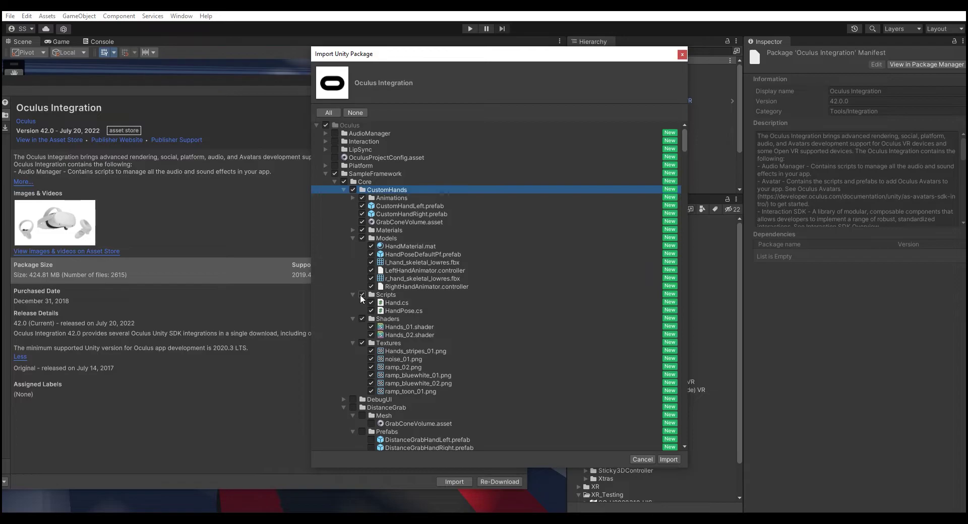
Import Oculus Integration without CustomHands scripts and strip CustomHandLeft's two missing scripts.
click(360, 294)
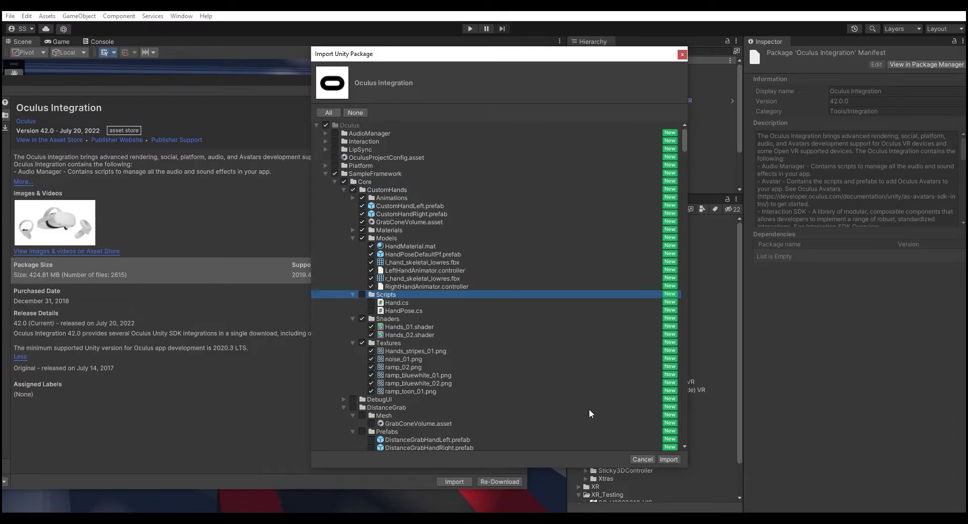
click(673, 459)
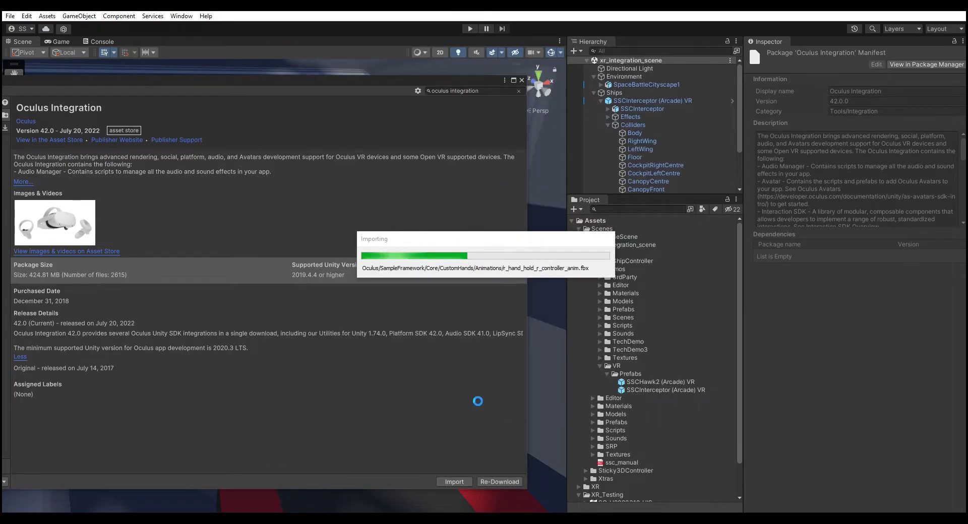
click(963, 226)
click(900, 251)
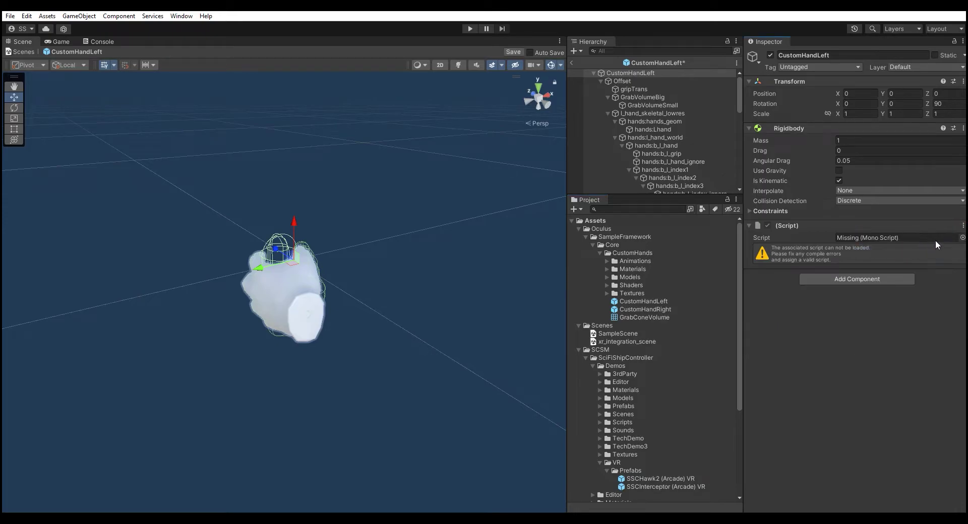
click(963, 226)
click(900, 250)
click(572, 63)
click(465, 286)
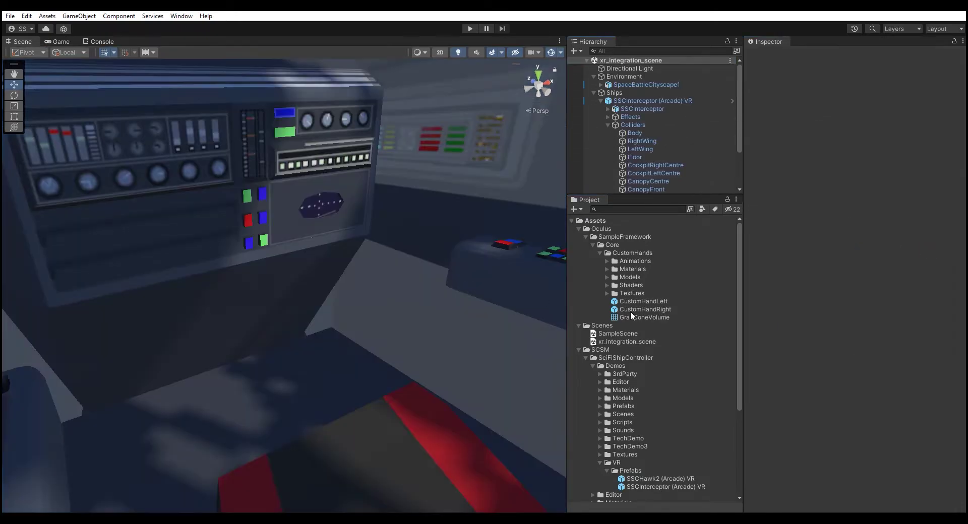
Remove the two missing scripts from CustomHandRight and save the prefab.
double_click(645, 310)
click(963, 226)
click(900, 251)
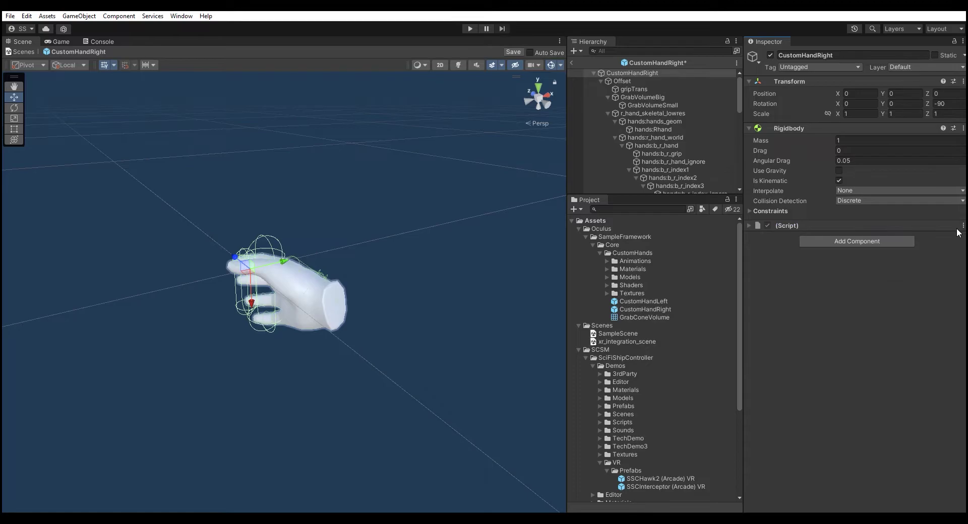
click(963, 225)
click(912, 252)
click(519, 53)
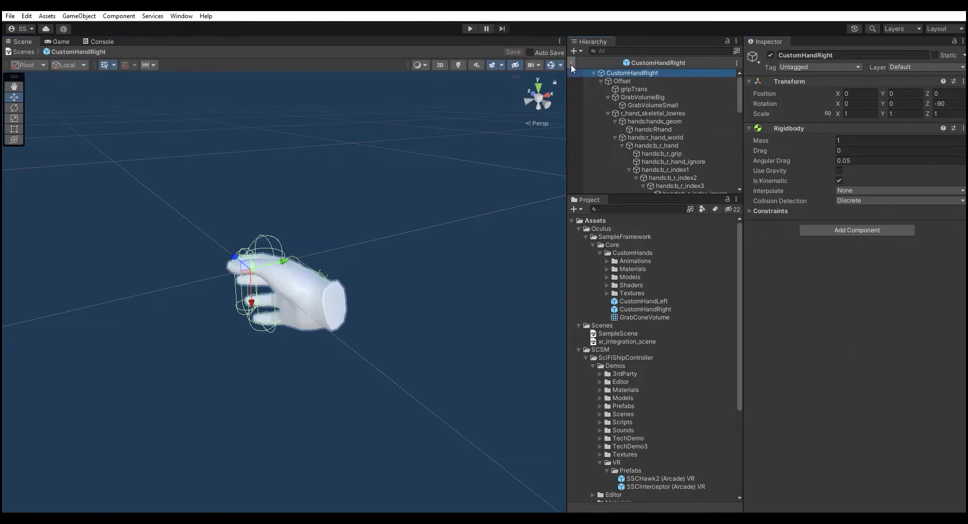
Parent CustomHandLeft under XR Left Hand and CustomHandRight under XR Right Hand.
click(571, 62)
click(869, 356)
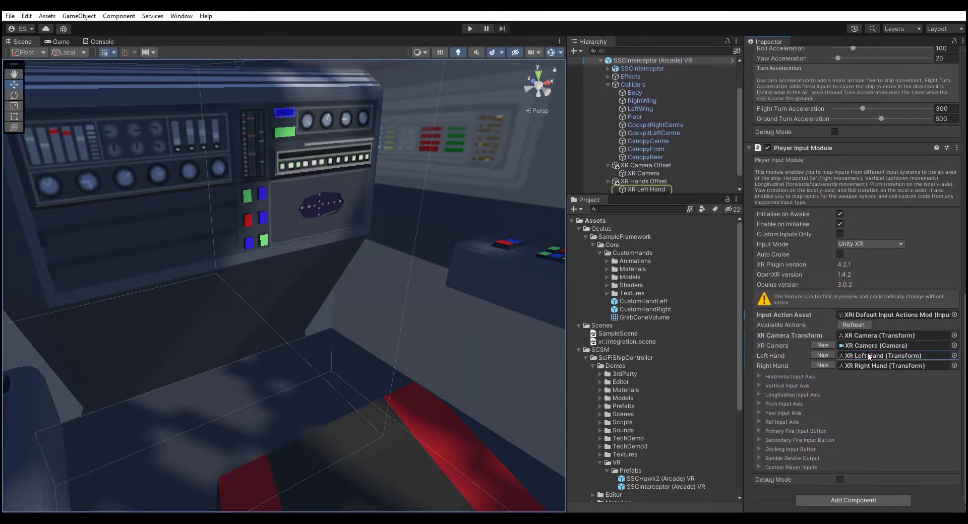
click(649, 189)
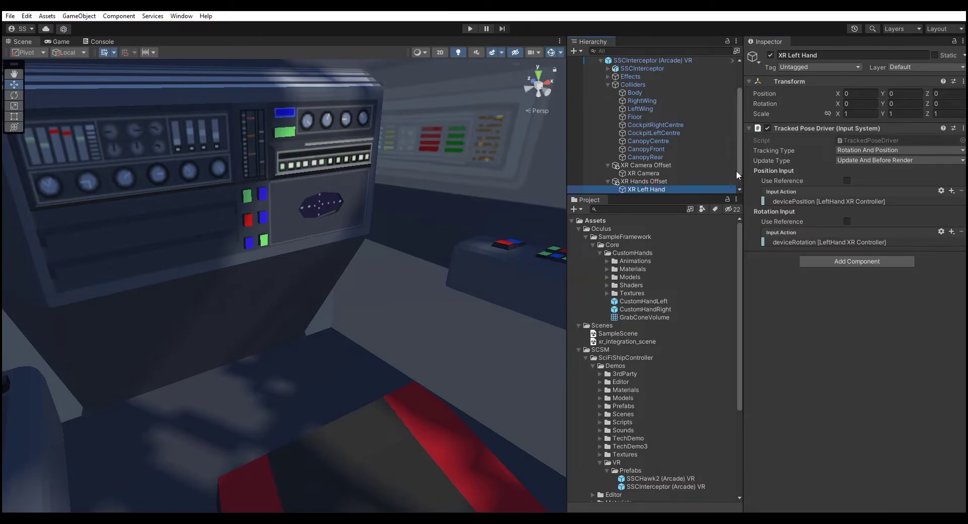
scroll(736, 174, down, 1)
click(655, 302)
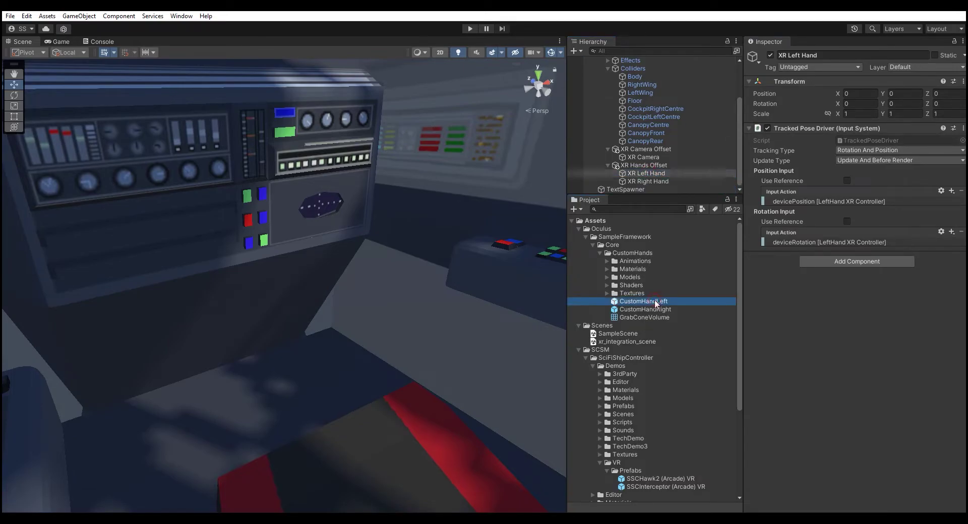
drag(666, 225, 656, 174)
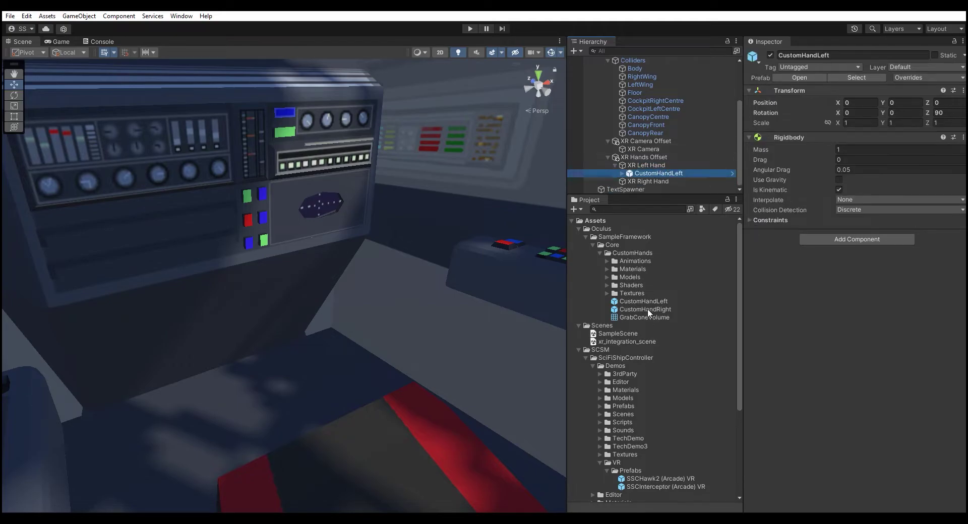
drag(647, 309, 652, 306)
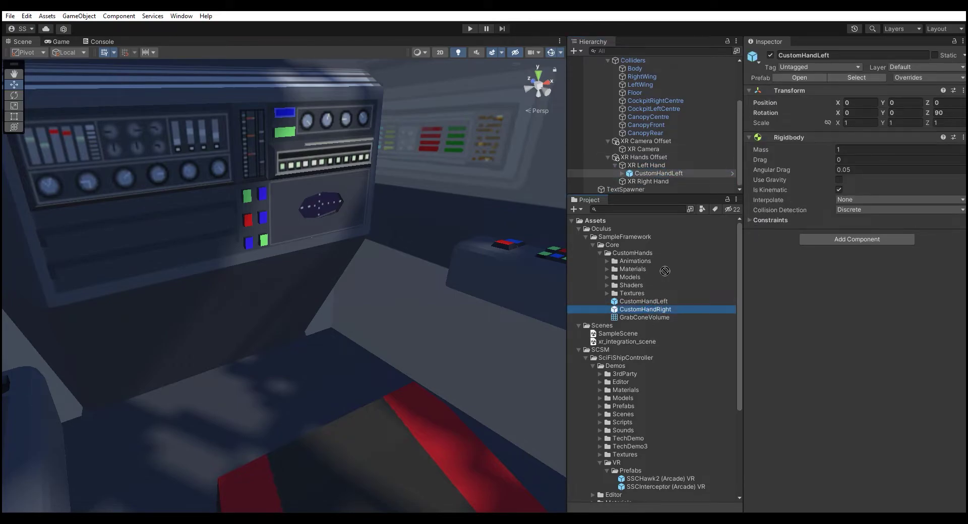
drag(665, 271, 650, 181)
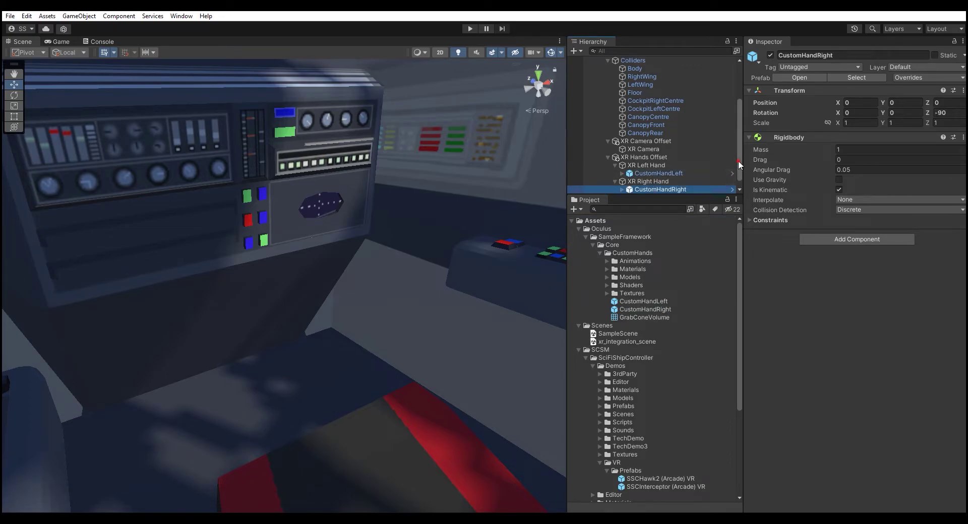
Add a Sticky Interactor Bridge to GrabVolumeBig inside CustomHandLeft.
click(638, 167)
click(622, 166)
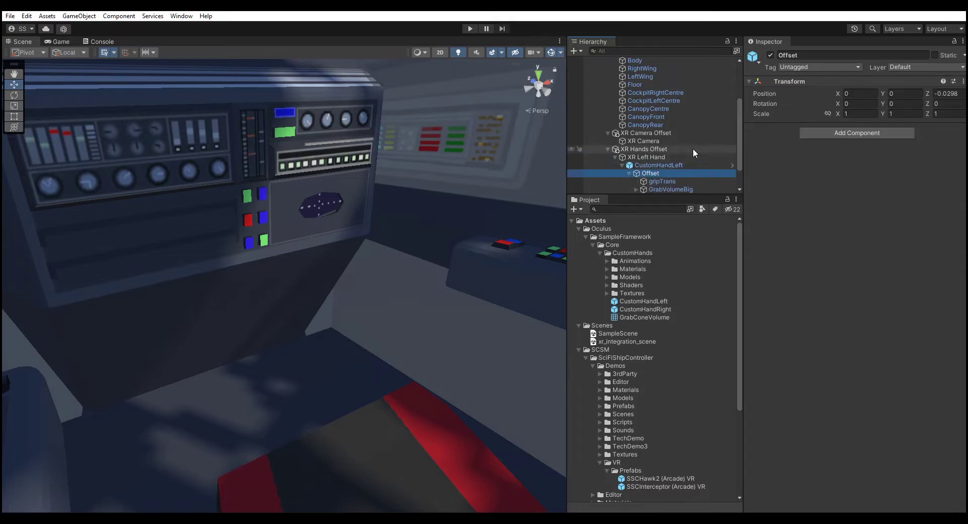
scroll(678, 167, down, 2)
click(673, 157)
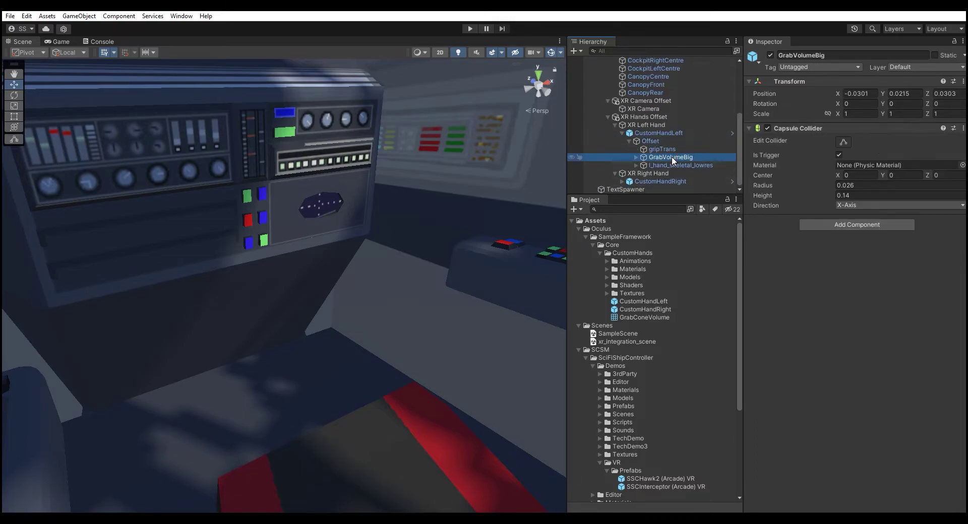
click(119, 16)
mouse_move(261, 172)
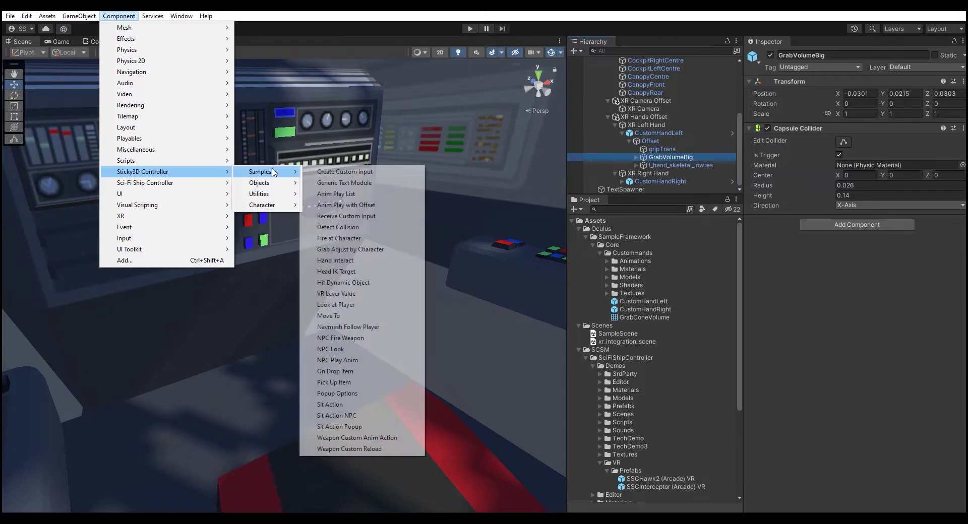
mouse_move(259, 193)
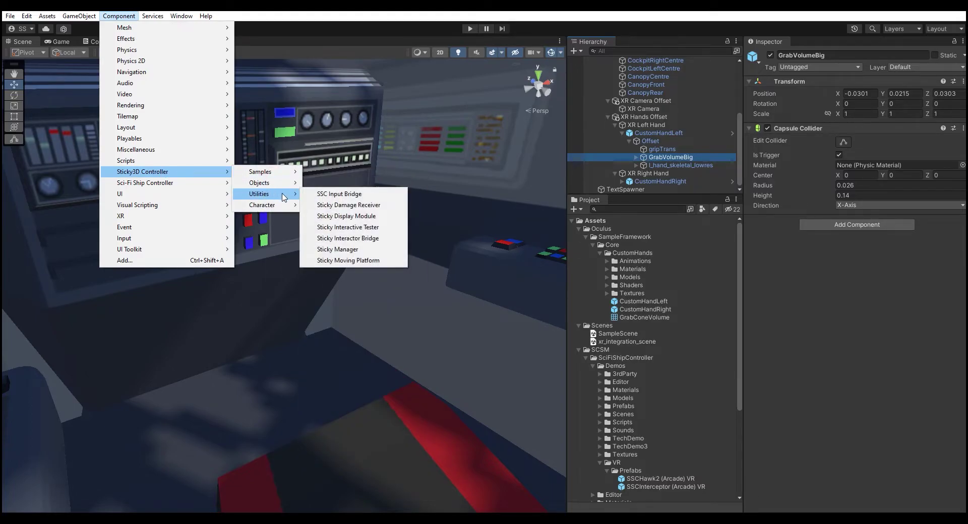
click(365, 243)
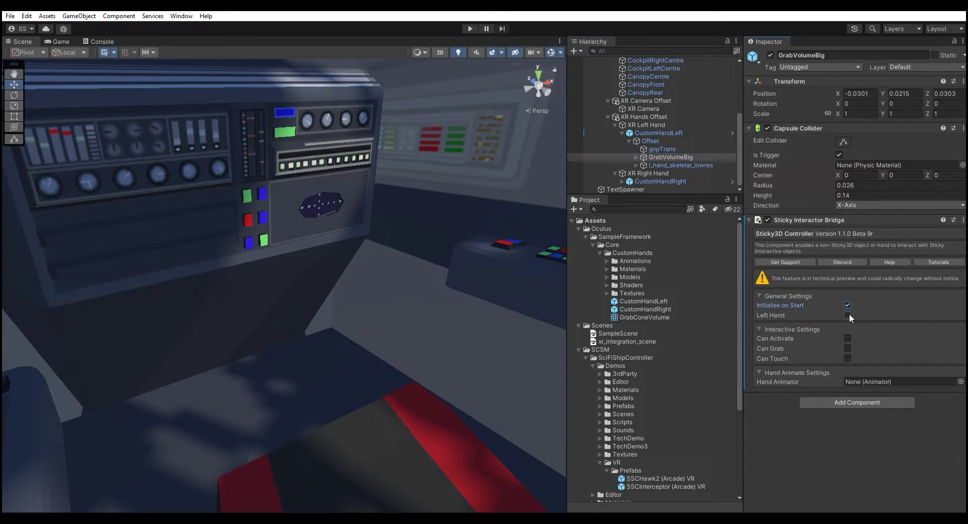
Enable Can Grab on the left bridge and set gripTrans as its Palm Transform.
click(848, 348)
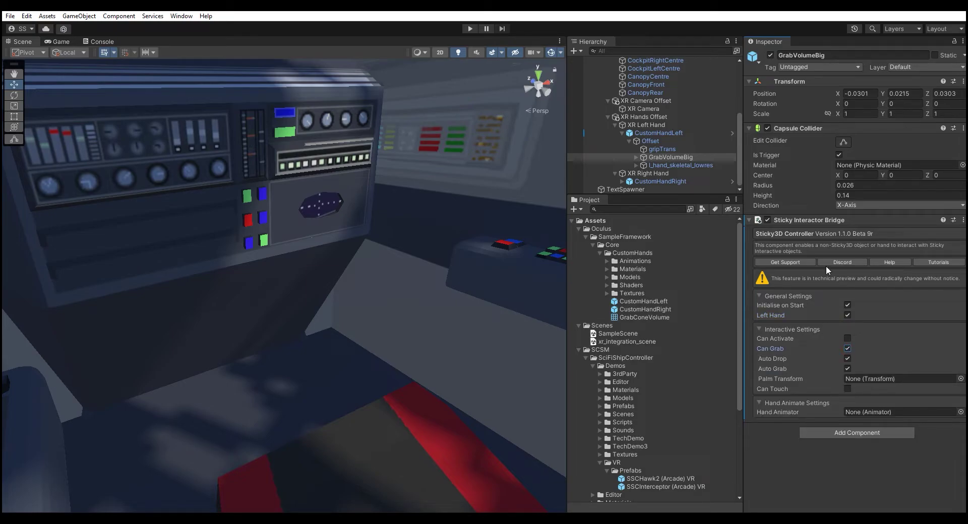
drag(661, 149, 903, 379)
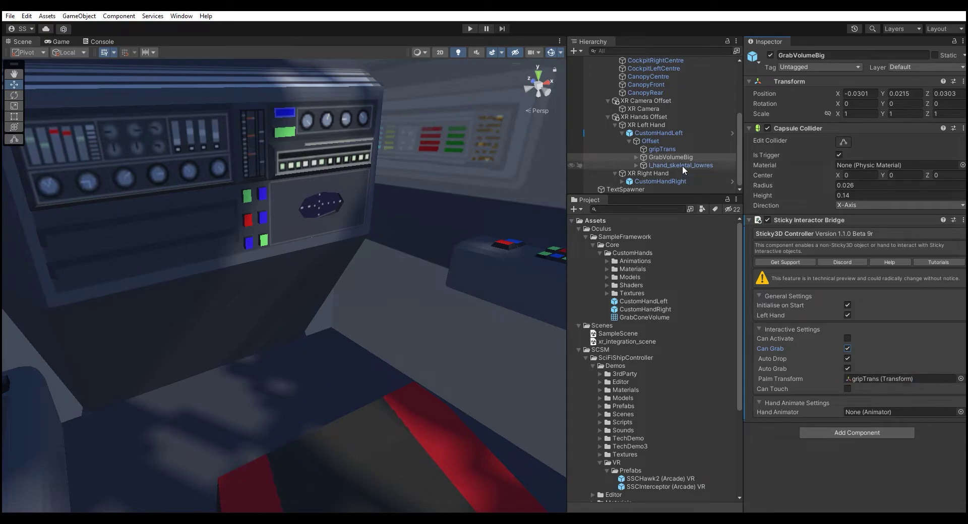
Assign l_hand_skeletal_lowres as Hand Animator and set Grip Parameter to Flex.
mouse_move(683, 166)
mouse_down()
mouse_move(875, 382)
mouse_move(882, 410)
mouse_up()
click(877, 422)
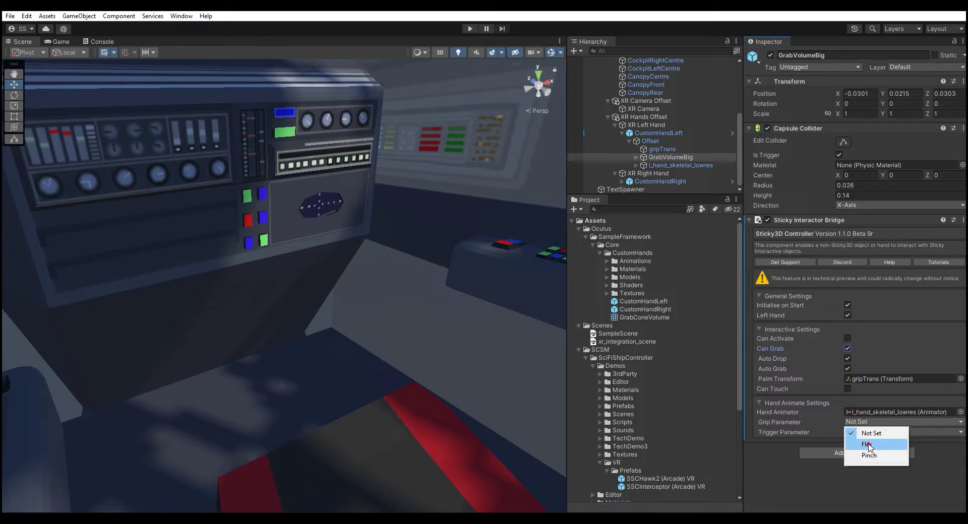
click(868, 446)
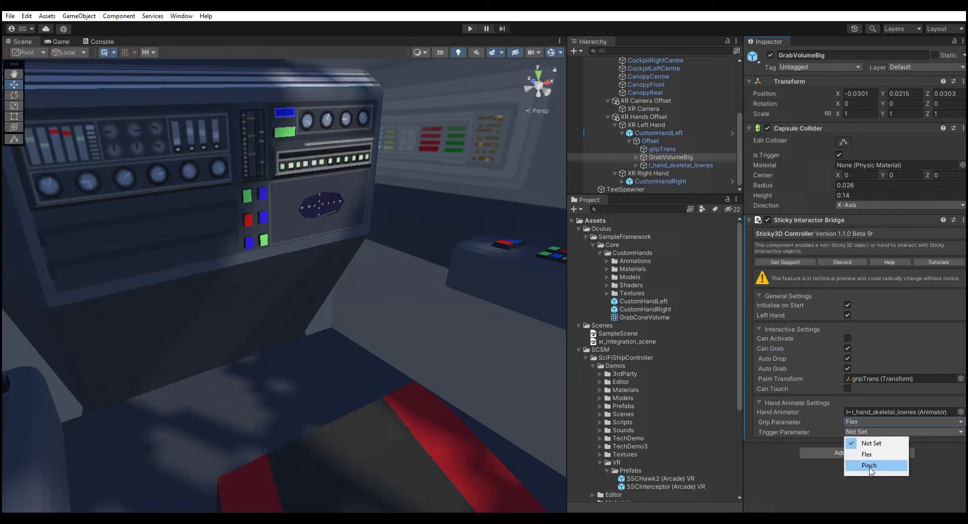
Set the left trigger parameter to Pinch and add a Sticky Interactor Bridge to the right GrabVolumeBig.
click(869, 467)
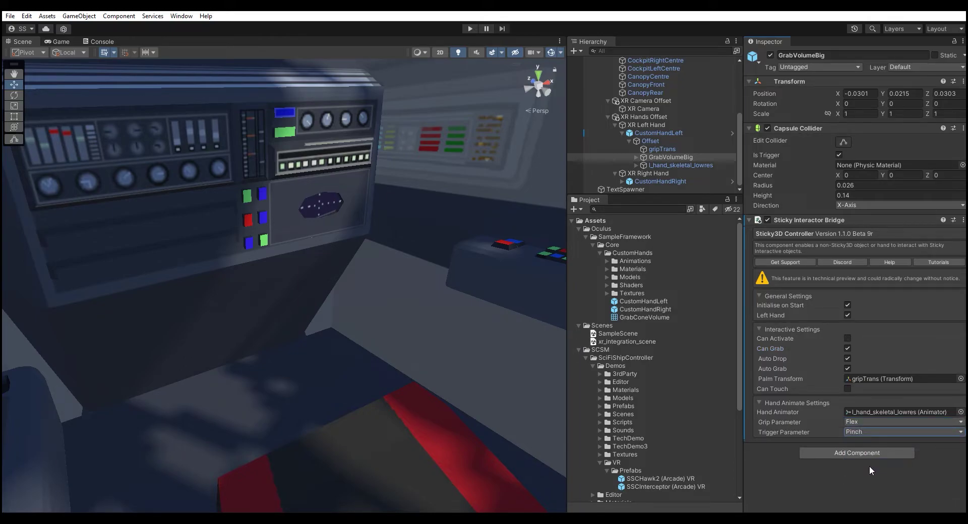
click(622, 181)
click(672, 173)
click(79, 15)
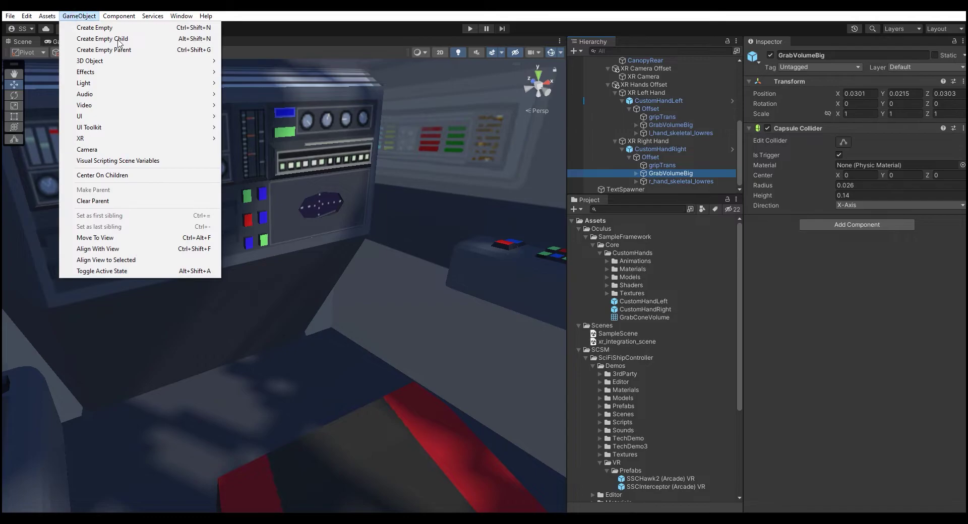
click(348, 216)
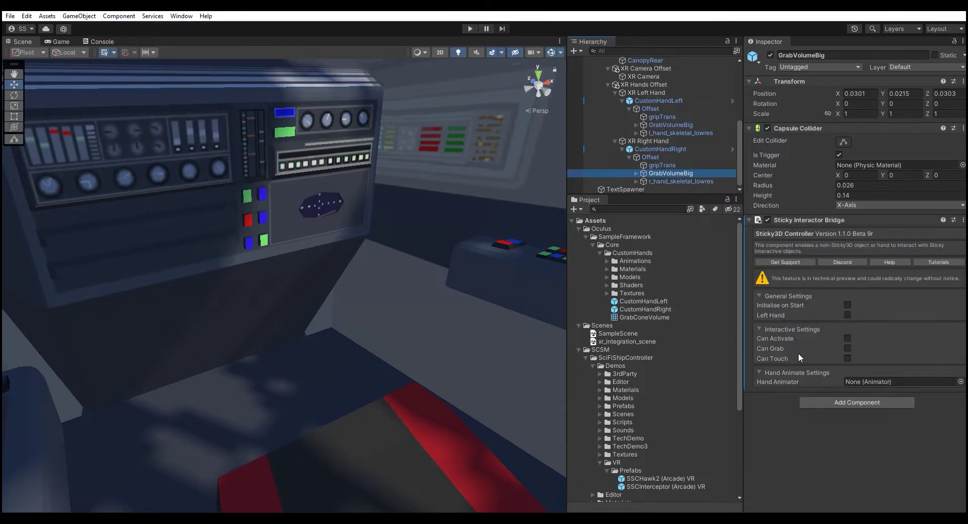
Set the right bridge: initialise on start, Can Grab, gripTrans palm, r_hand_skeletal_lowres animator, Flex, Pinch.
click(847, 305)
click(847, 347)
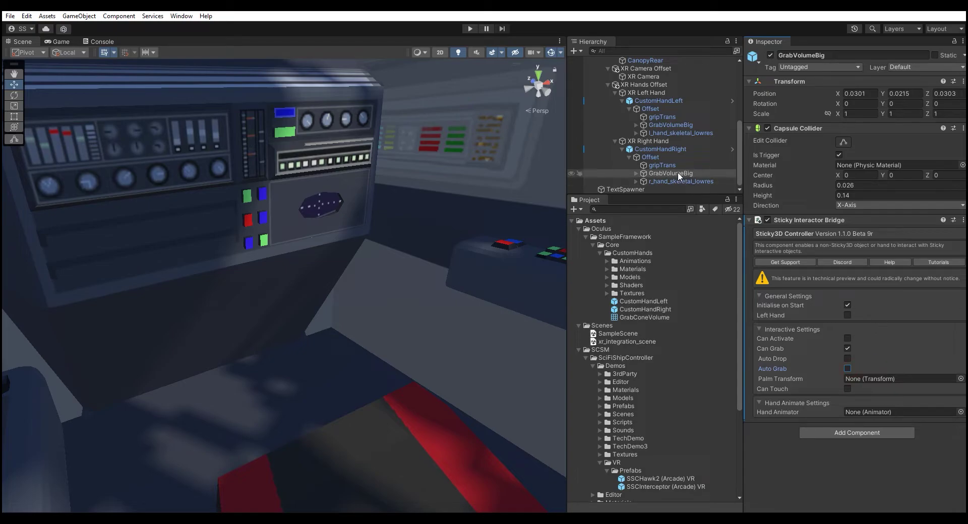
drag(675, 166, 891, 351)
drag(856, 391, 877, 412)
click(867, 423)
click(867, 444)
click(867, 432)
click(869, 466)
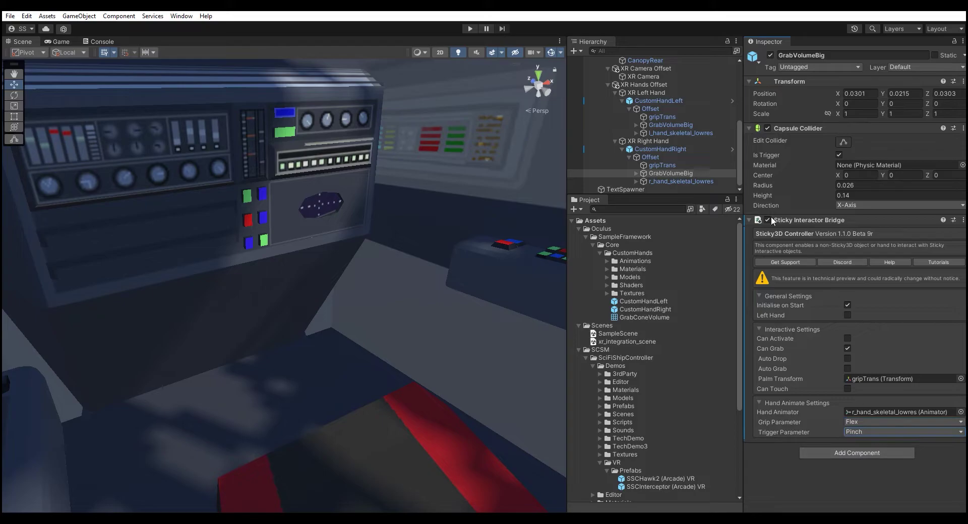
click(671, 124)
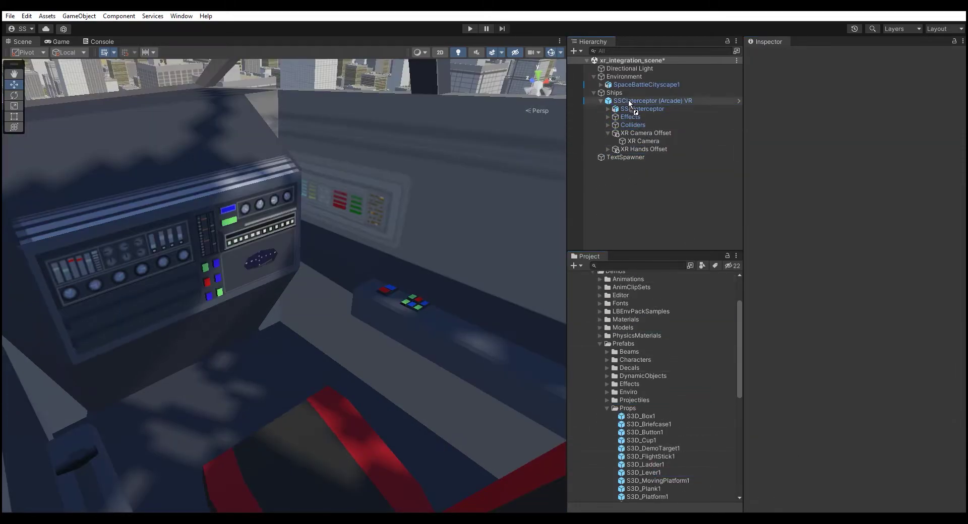
Place S3D_Lever1 in the interceptor at 0.4209, 0.578, 0.8423 with X rotation 6, then select its Lever.
drag(628, 100, 627, 101)
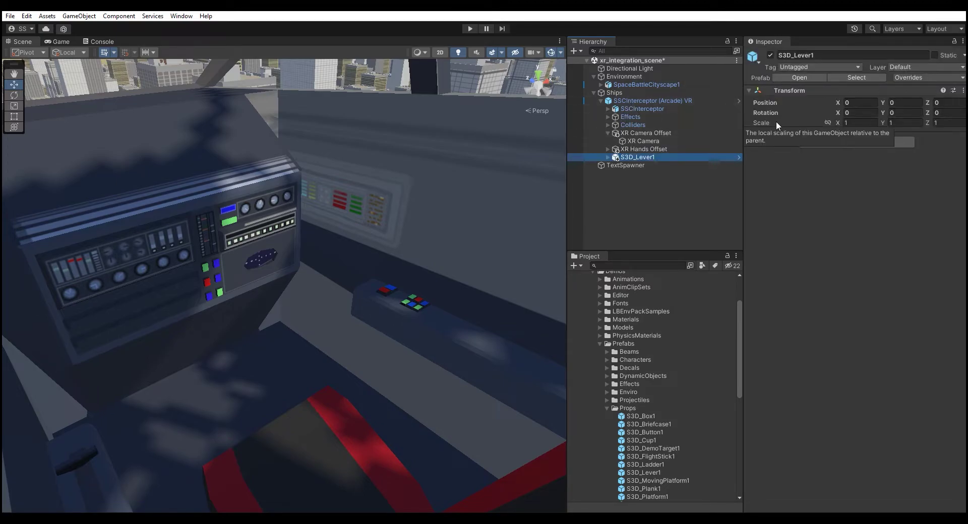
click(872, 103)
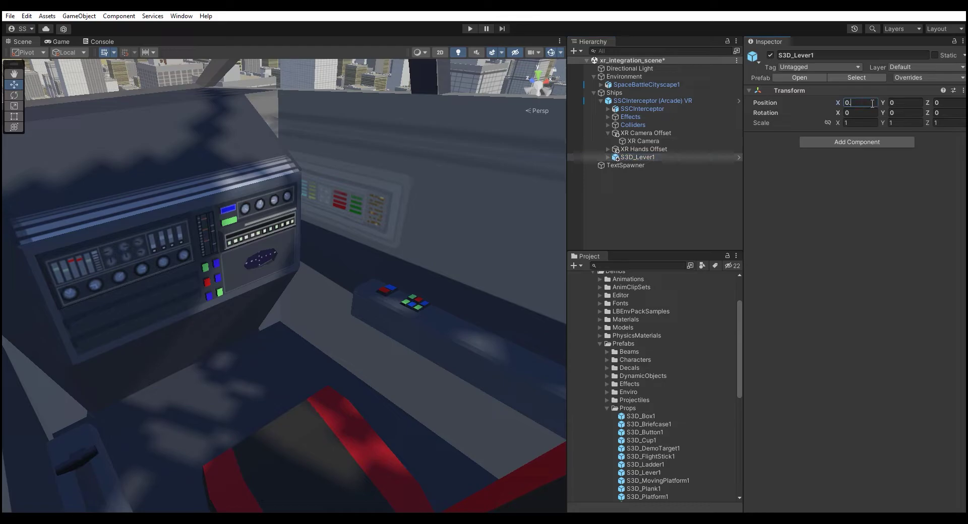
text(0.4209)
key(Tab)
text(0.578)
key(Tab)
text(0.8423)
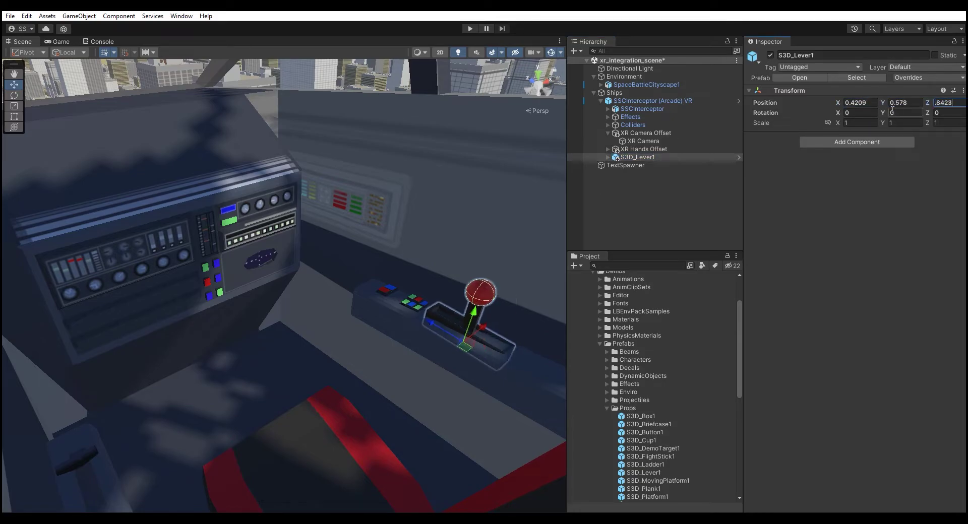
click(867, 111)
text(6)
click(608, 157)
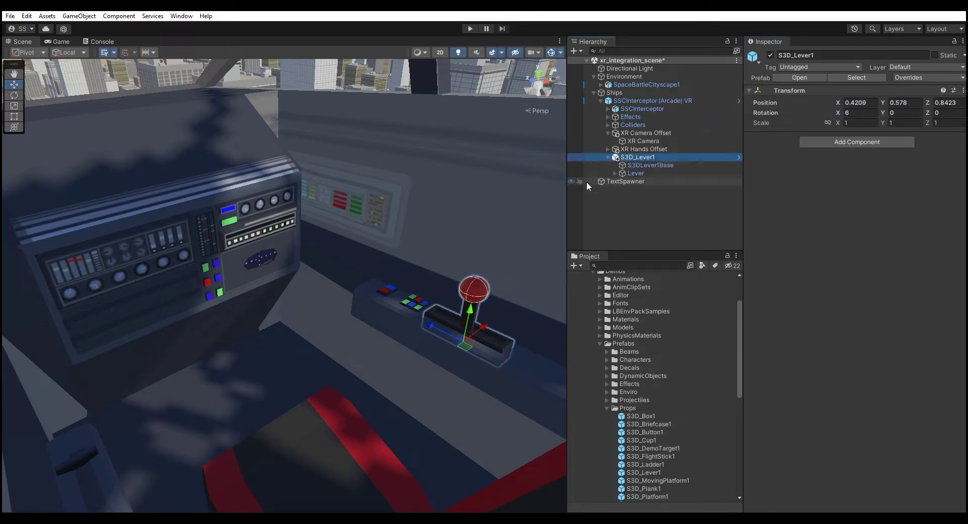
click(627, 173)
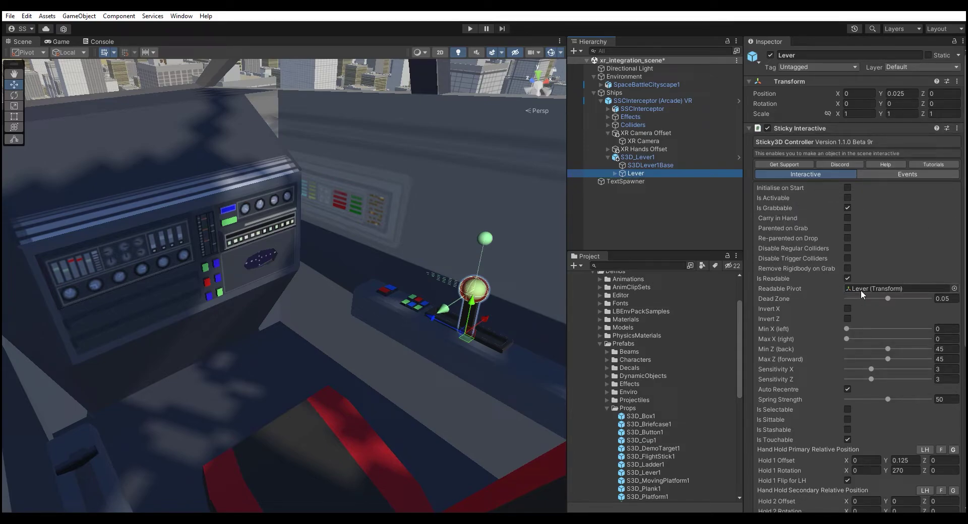
Add an SSC Input Bridge to the lever targeting the interceptor, initialising on start, Z axis Longitudinal.
scroll(807, 283, down, 5)
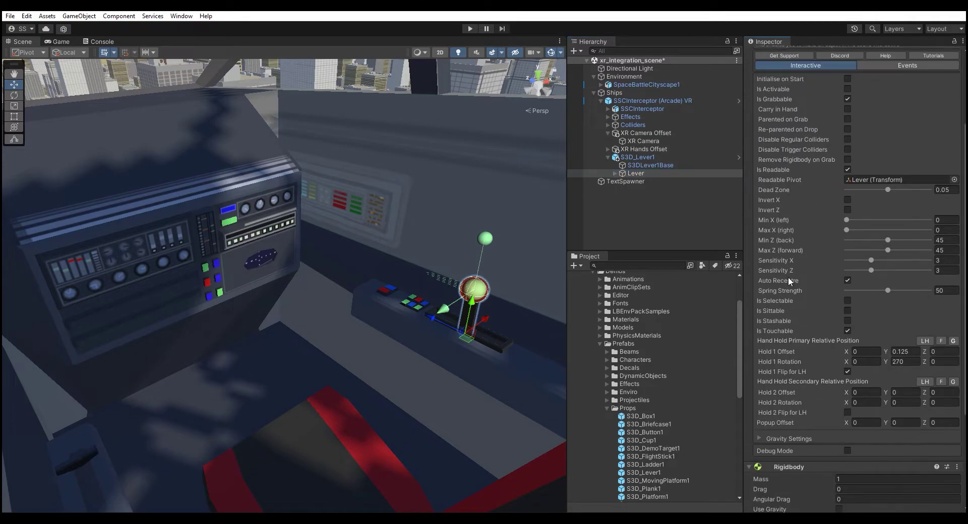
scroll(900, 359, down, 2)
scroll(900, 360, down, 2)
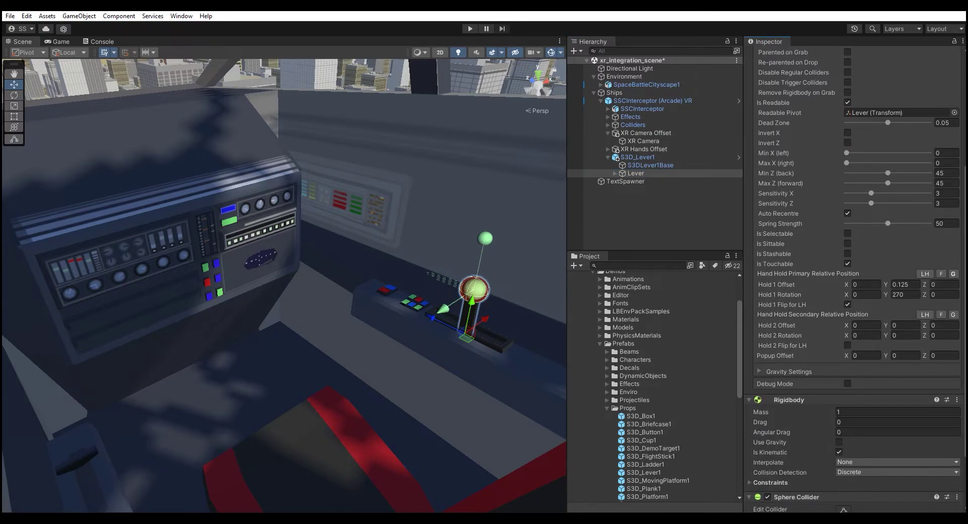
scroll(900, 360, down, 2)
click(119, 16)
mouse_move(142, 171)
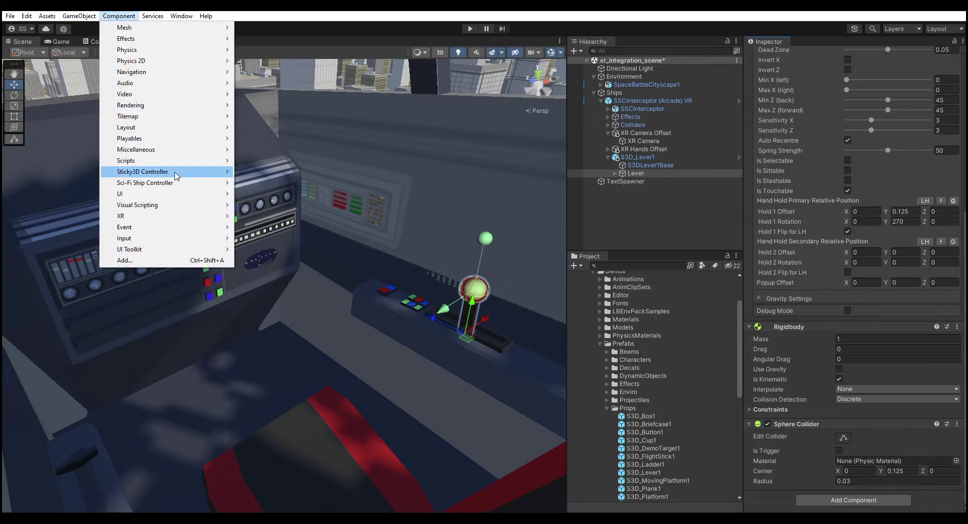
click(338, 194)
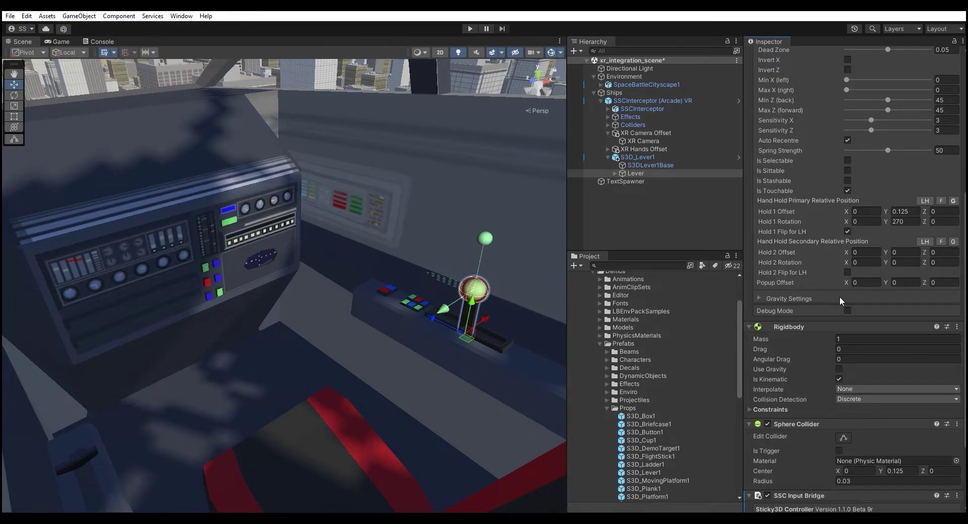
drag(857, 401, 857, 459)
click(847, 449)
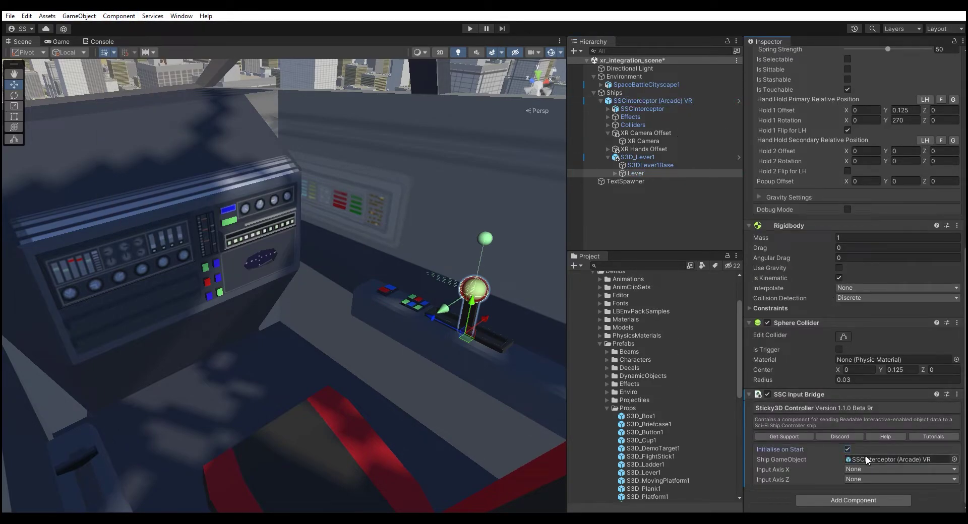
click(897, 469)
click(865, 453)
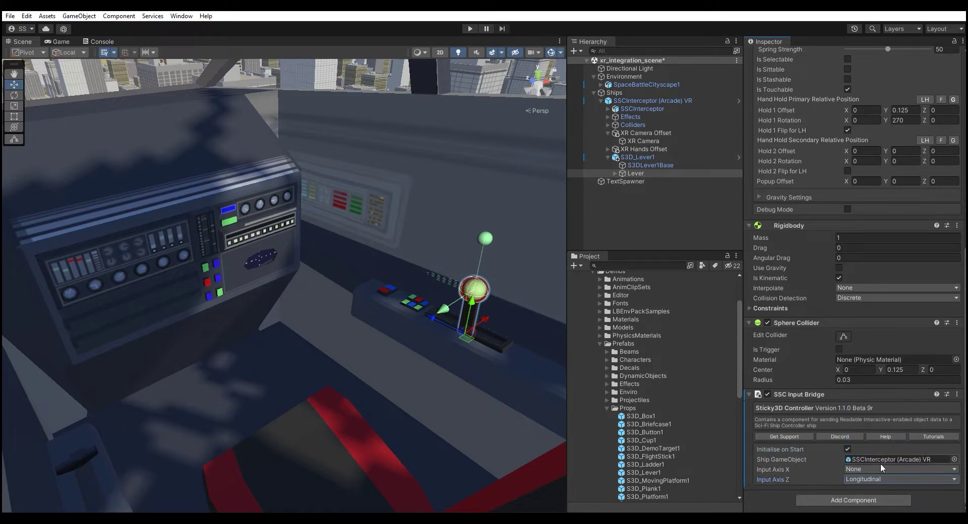
scroll(949, 256, up, 5)
scroll(896, 126, up, 5)
Route the lever's On Readable Value Changed event to SSCInputBridge.OnInputChanged and select S3D_FlightStick1 prefab.
click(896, 126)
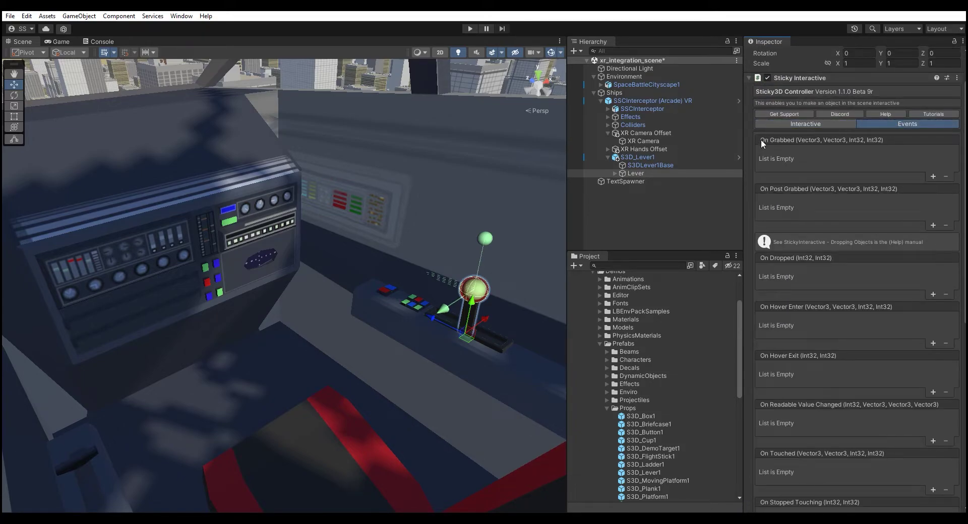
scroll(906, 379, down, 3)
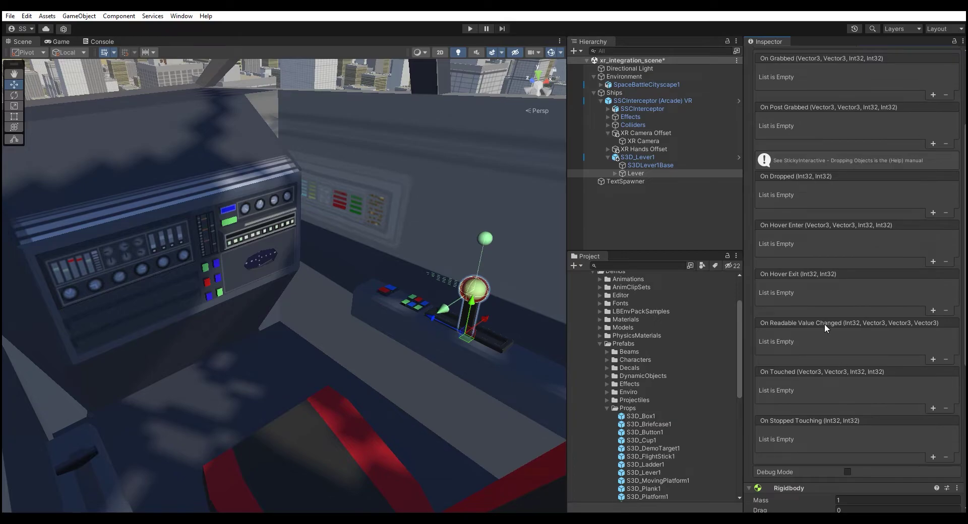
click(932, 359)
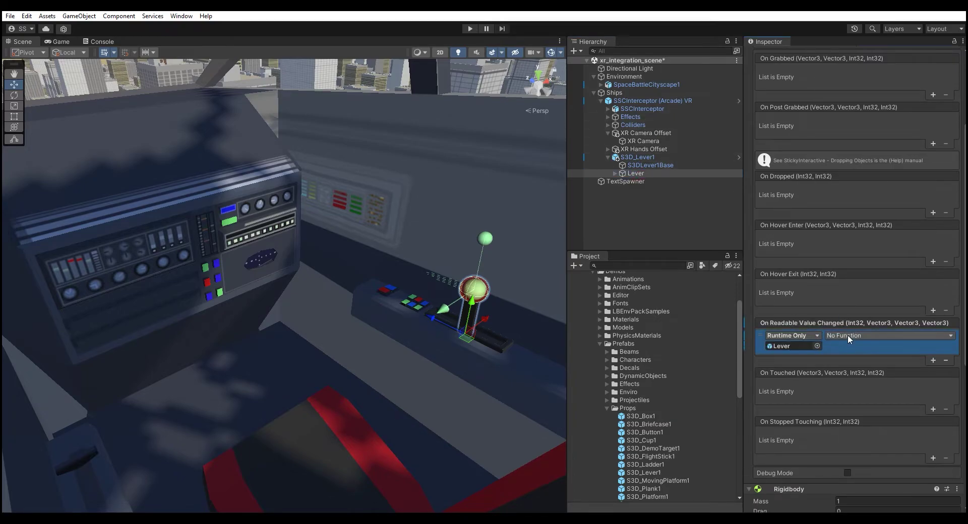
click(848, 335)
click(732, 227)
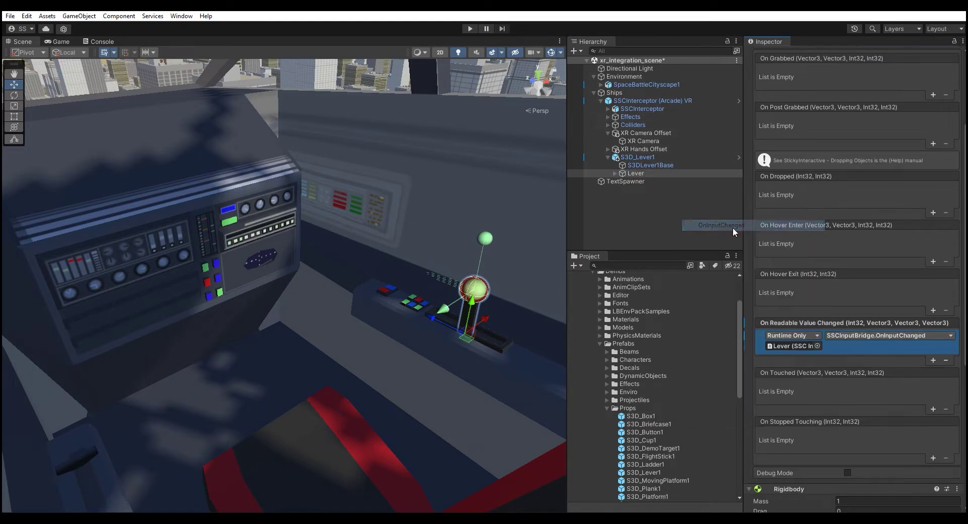
click(705, 215)
Place S3D_FlightStick1 inside the interceptor ship at Y position 0.08.
drag(650, 456, 631, 100)
double_click(905, 103)
text(.08)
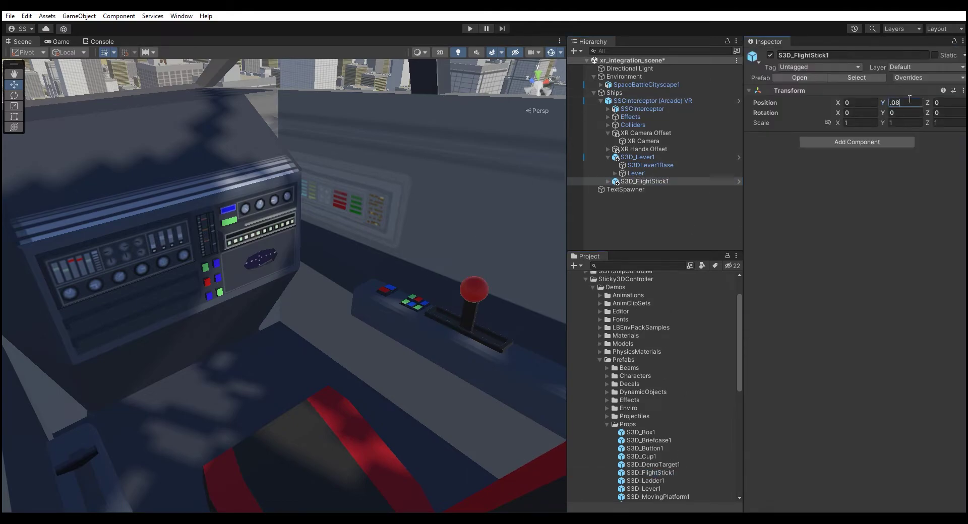
key(Tab)
Add an SSC Input Bridge to the FlightStick child, targeting the interceptor ship.
click(608, 181)
click(643, 197)
scroll(857, 252, down, 5)
scroll(857, 252, down, 5)
click(79, 16)
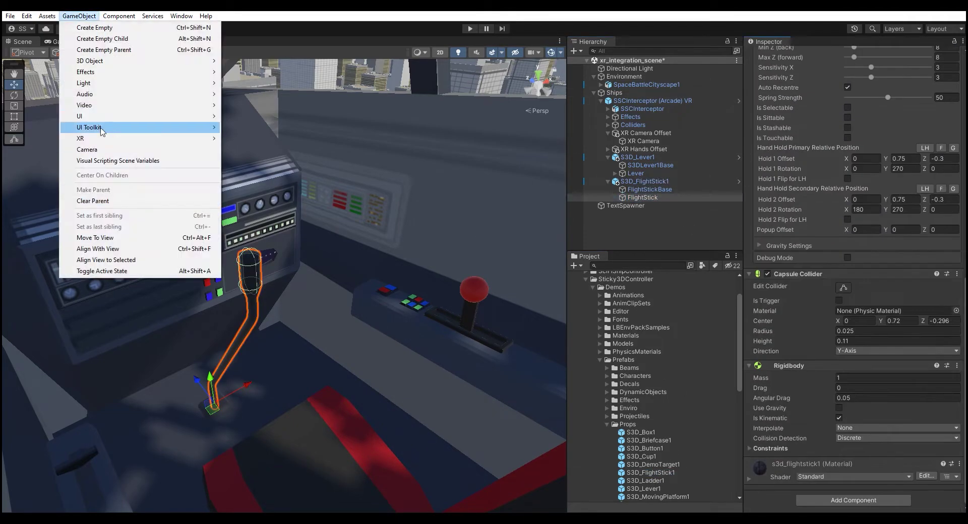
drag(651, 100, 849, 427)
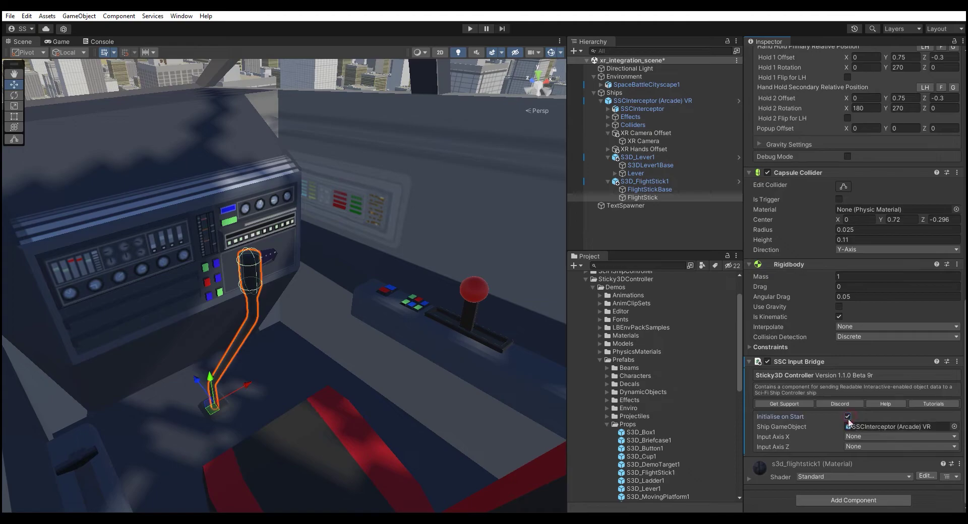
Map the stick's X axis to Yaw and Z axis to inverted Roll.
click(864, 437)
click(864, 502)
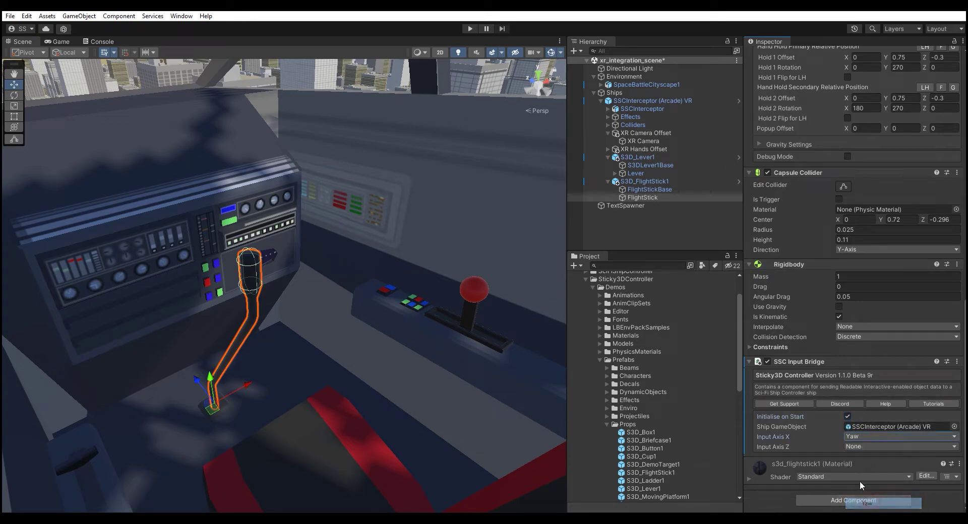
click(857, 445)
click(867, 444)
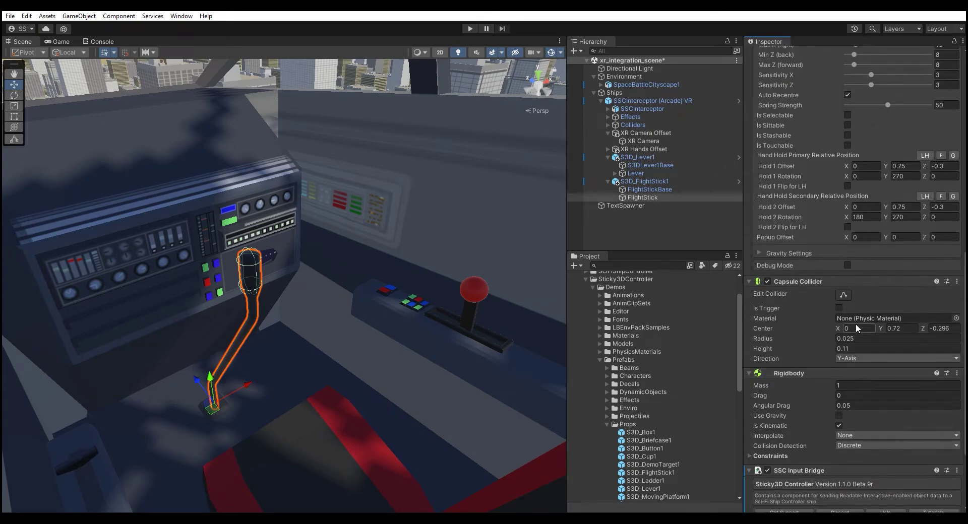
scroll(855, 324, up, 5)
scroll(855, 327, up, 4)
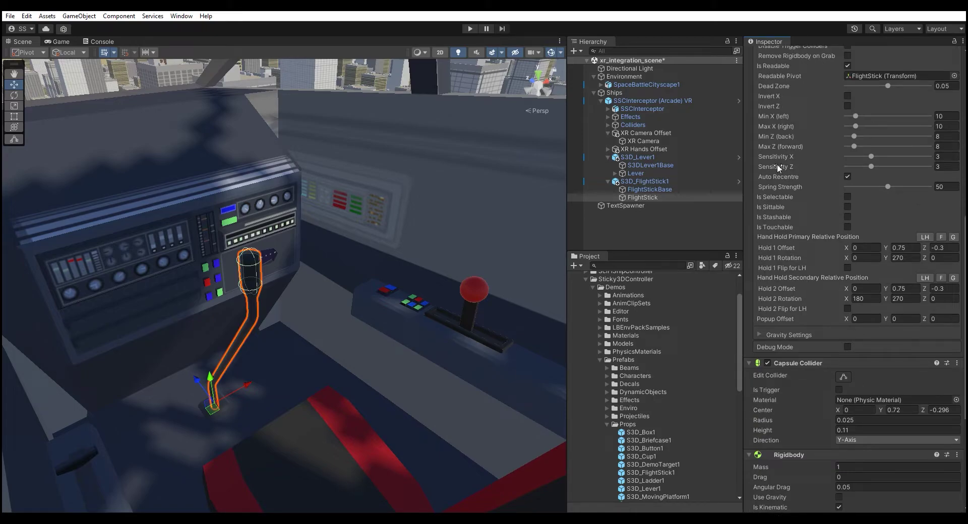
click(847, 107)
Add a listener to the flight stick's On Readable Value Changed event.
scroll(849, 108, up, 10)
click(900, 302)
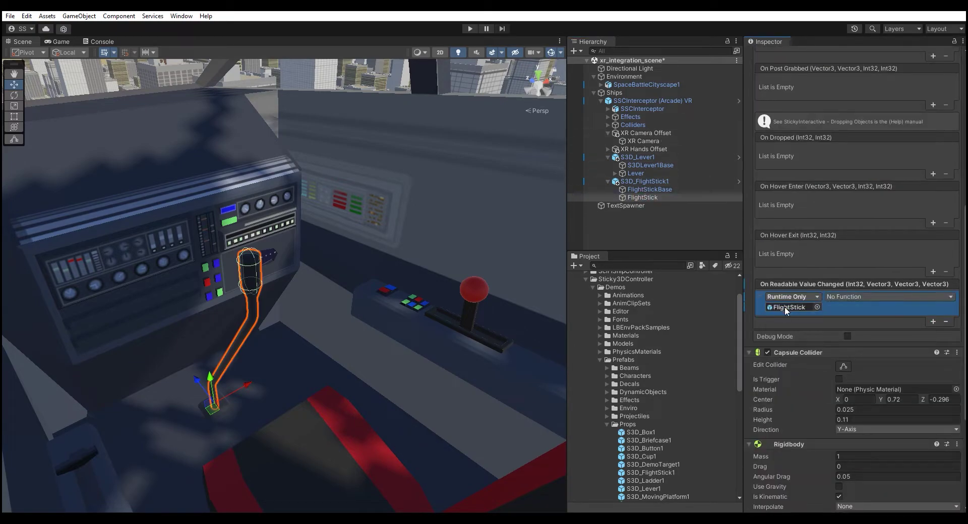
click(887, 296)
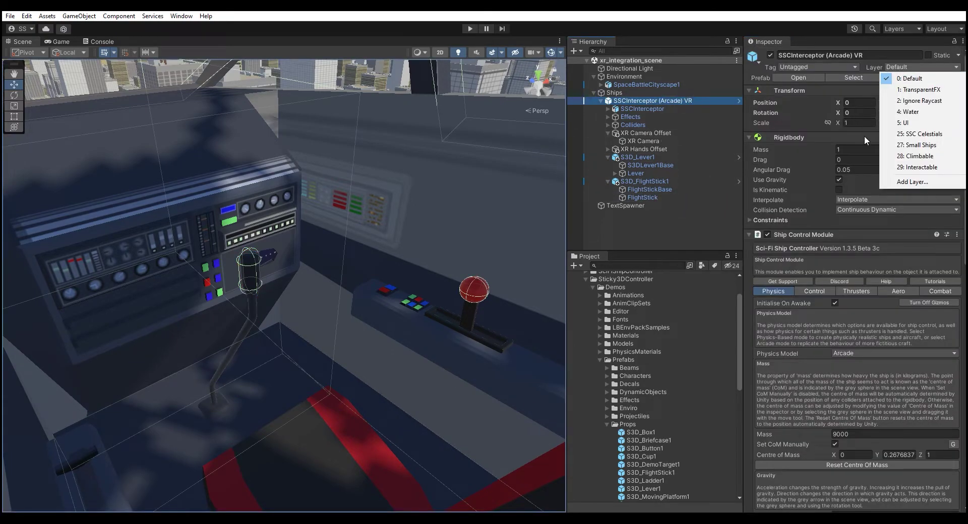
Set SSCInterceptor (Arcade) VR to layer 27: Small Ships, including all its children.
click(925, 145)
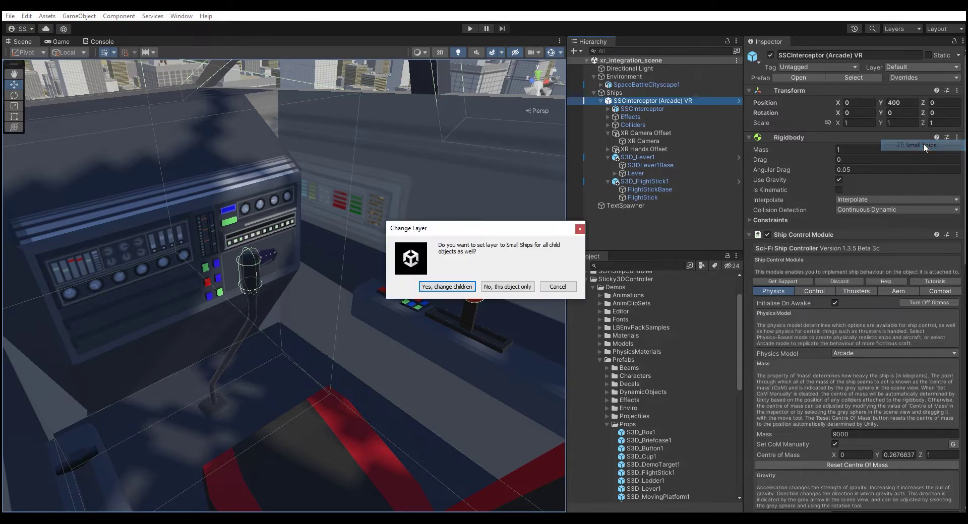
click(458, 287)
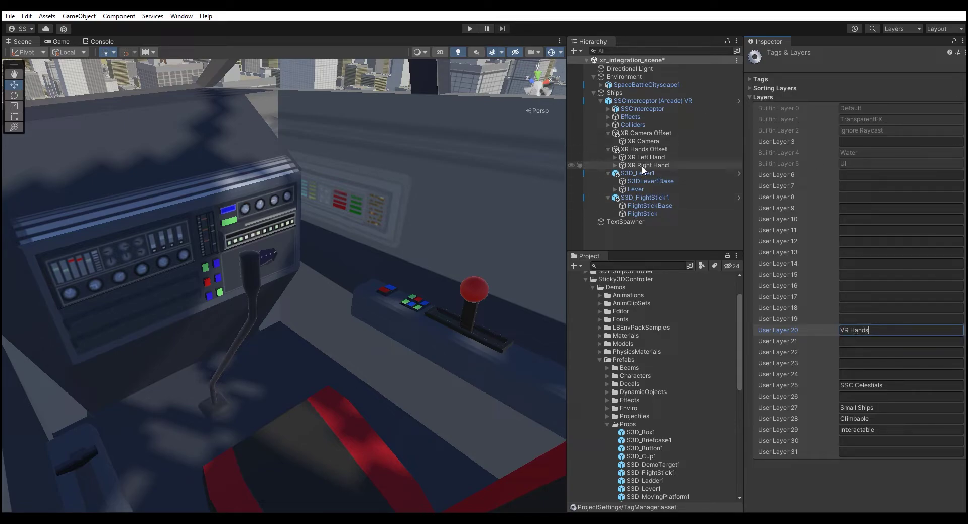
Put XR Hands Offset and its children on the VR Hands layer.
click(651, 149)
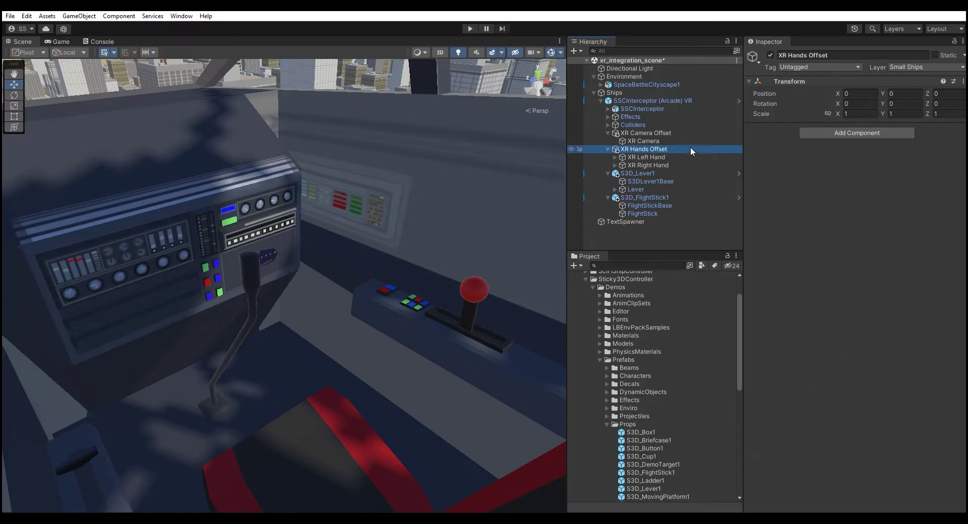
click(915, 67)
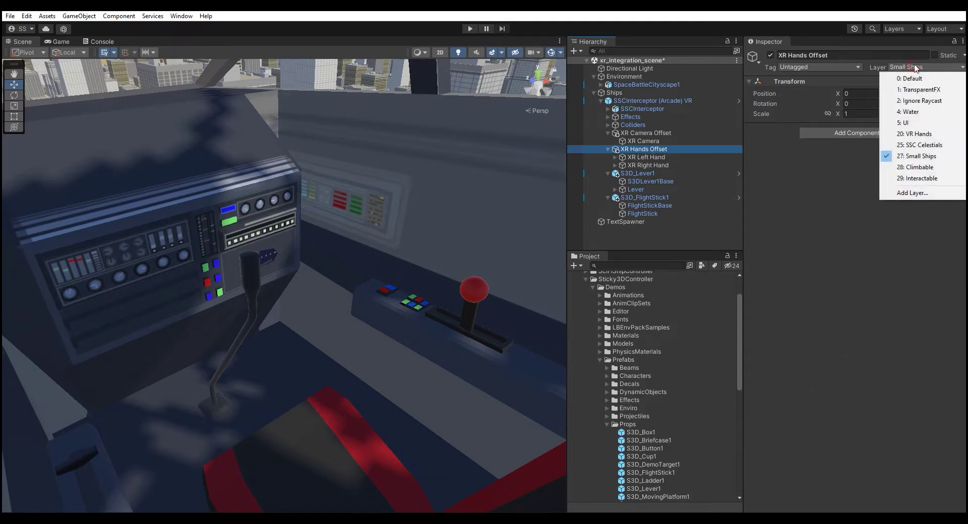
click(923, 134)
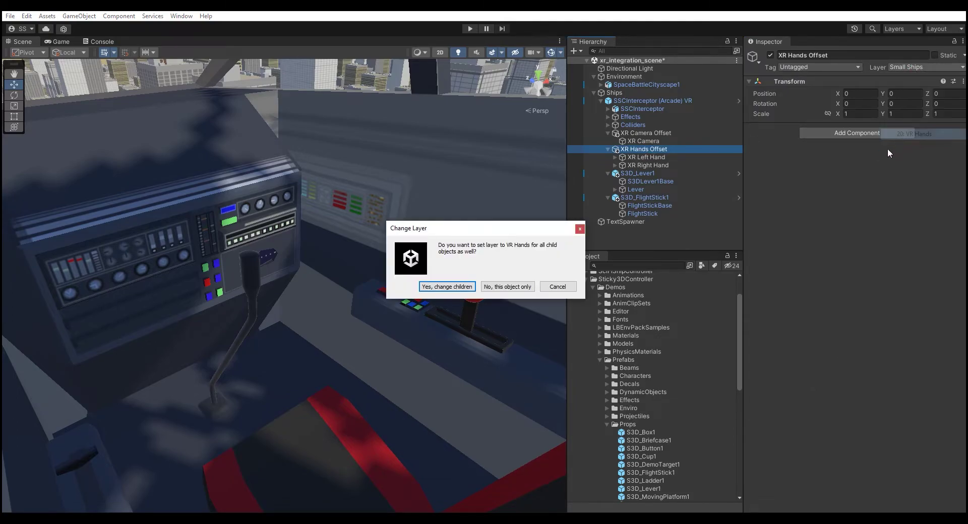
click(459, 287)
Put S3D_Lever1 and its children on the VR Hands layer.
click(644, 174)
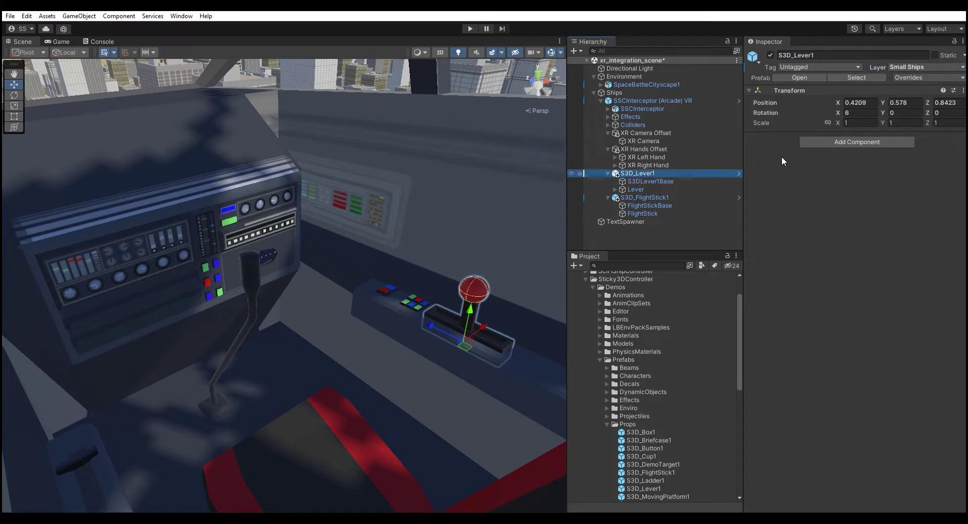
click(913, 68)
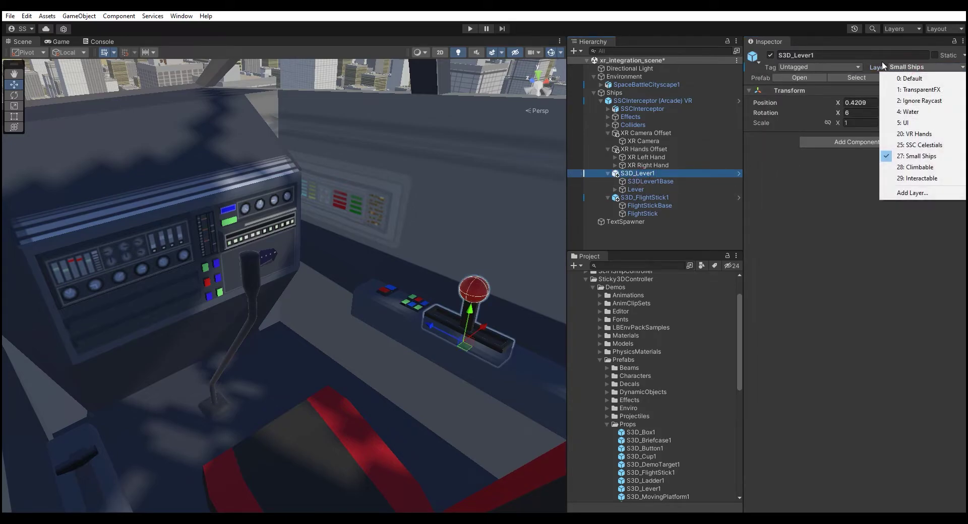
click(914, 134)
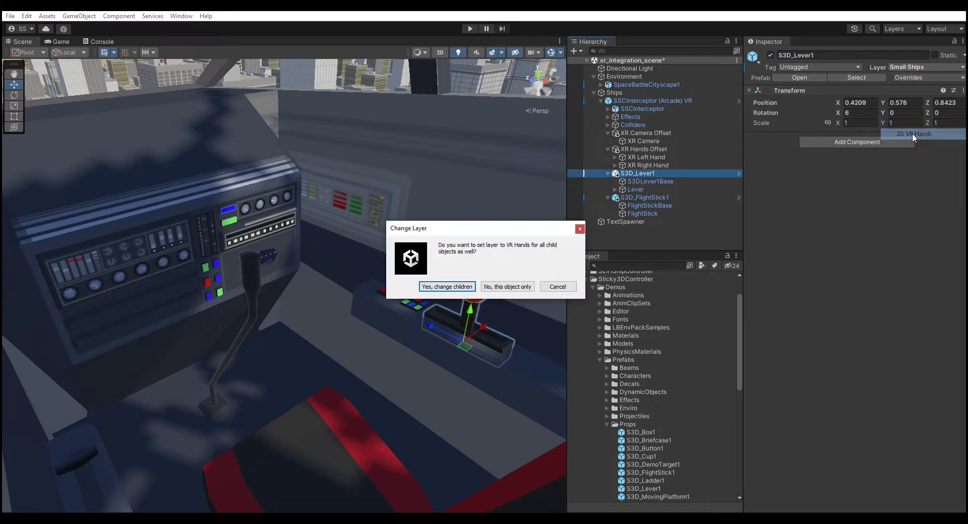
click(439, 287)
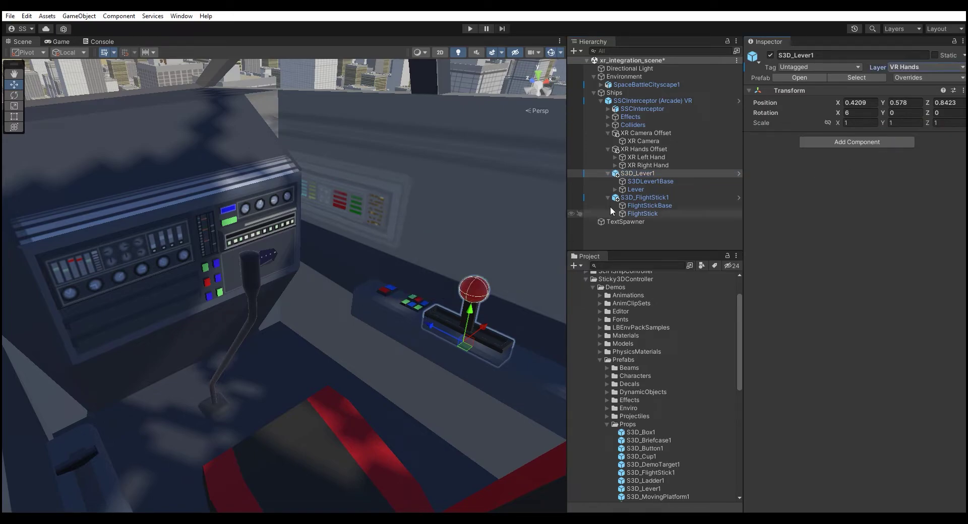
Put S3D_FlightStick1 and its children on the VR Hands layer.
click(646, 198)
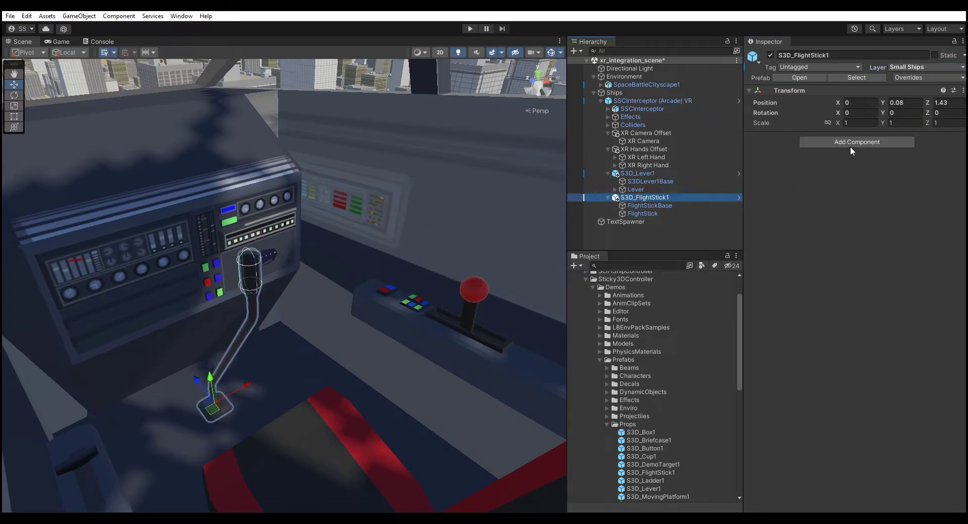
click(907, 66)
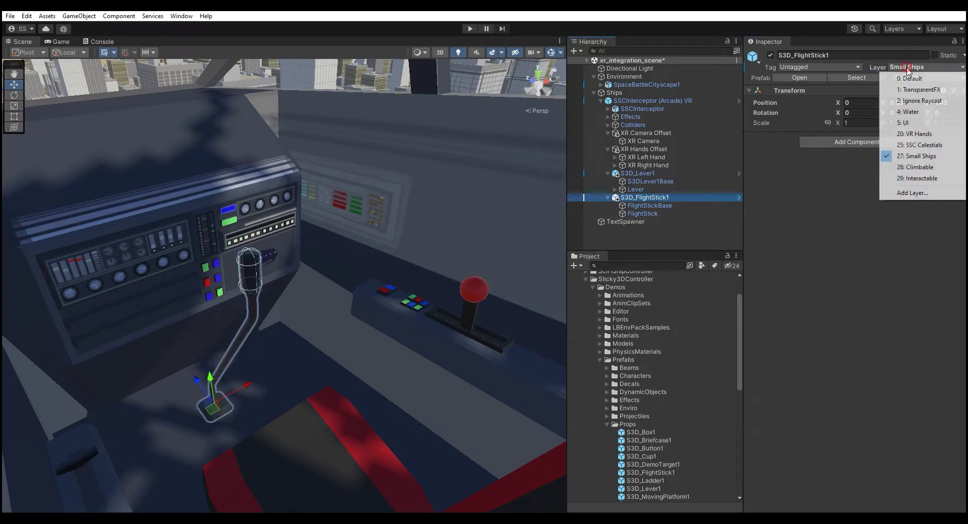
click(915, 134)
click(466, 287)
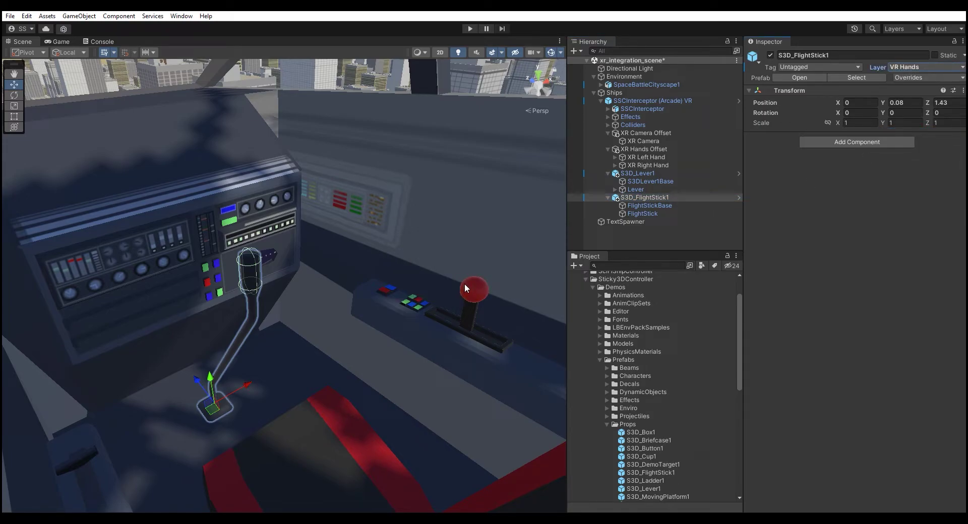
Untick VR Hands vs Small Ships in the Physics Layer Collision Matrix.
click(47, 15)
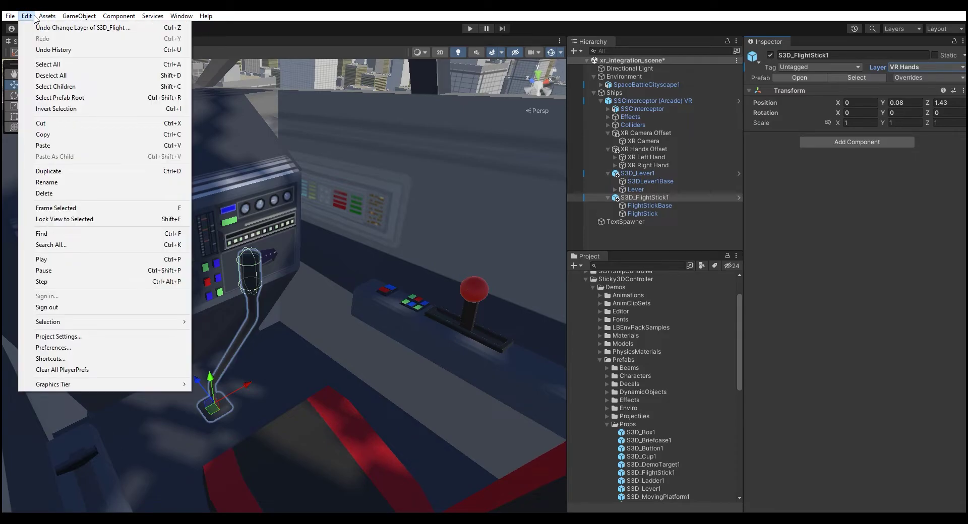
click(60, 336)
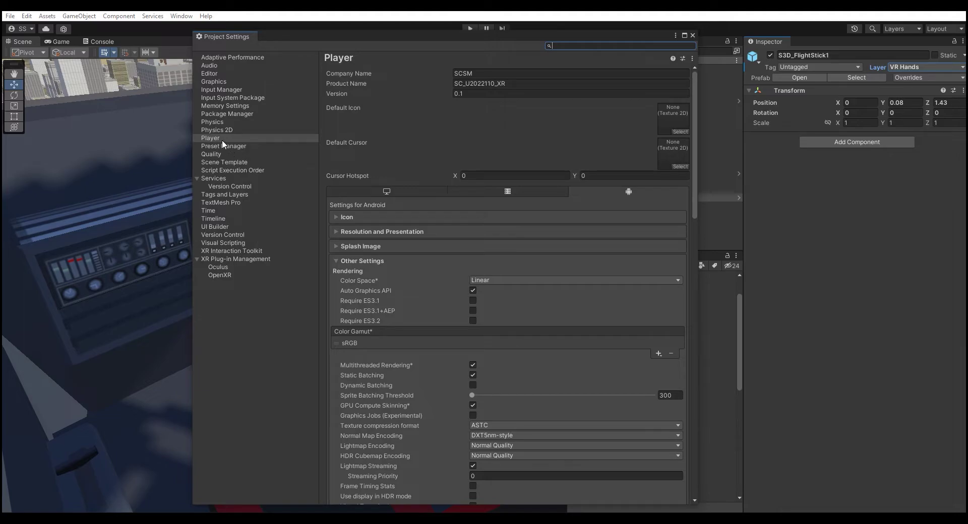
click(219, 122)
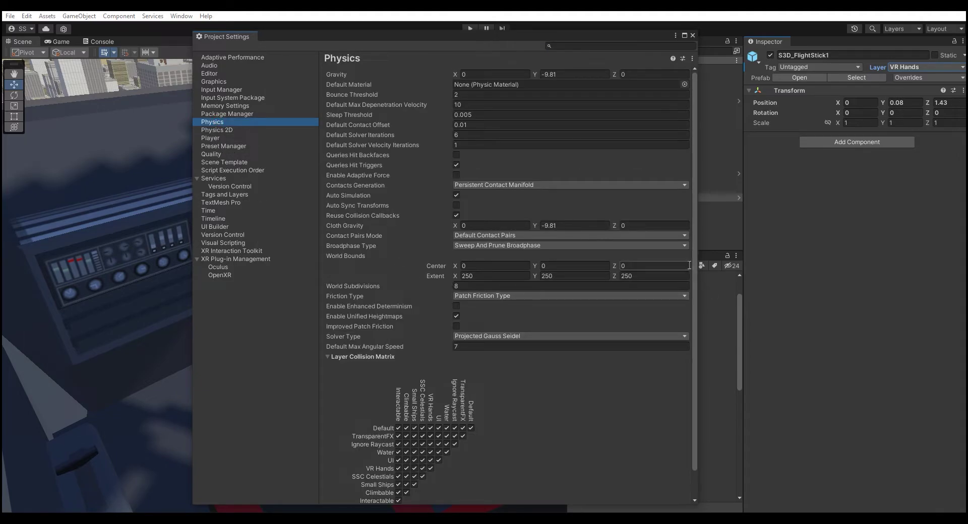
scroll(677, 401, down, 3)
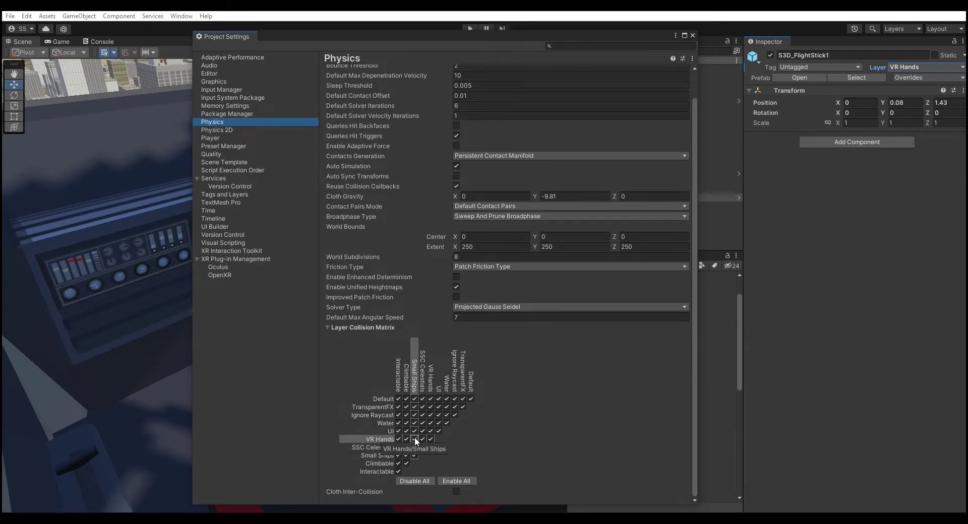
click(414, 439)
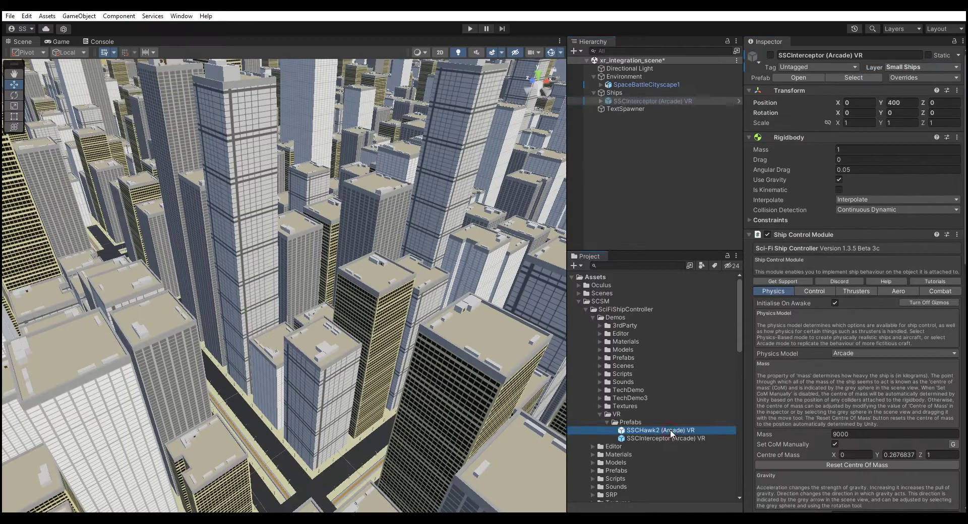
Add a Sticky Interactor Bridge to SSCHawk2's left-hand GrabVolumeBig.
double_click(629, 109)
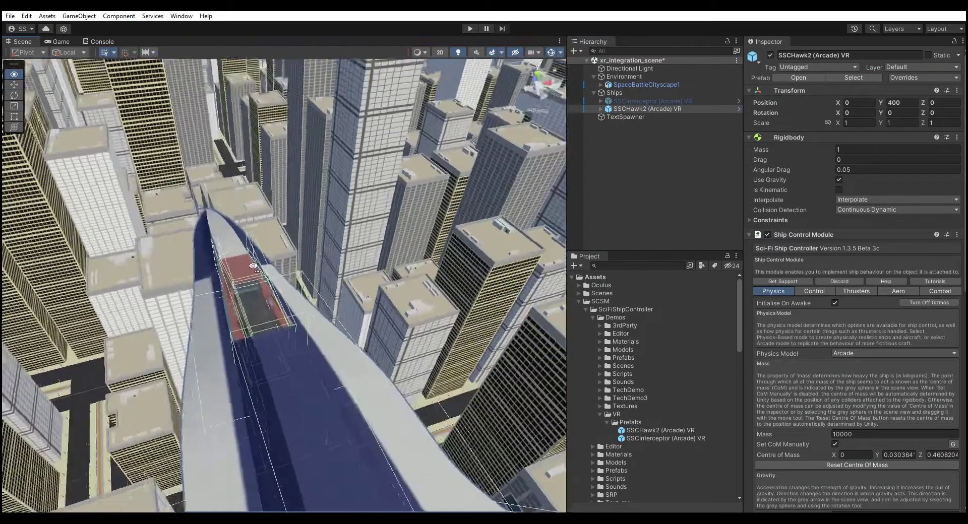
scroll(918, 277, down, 10)
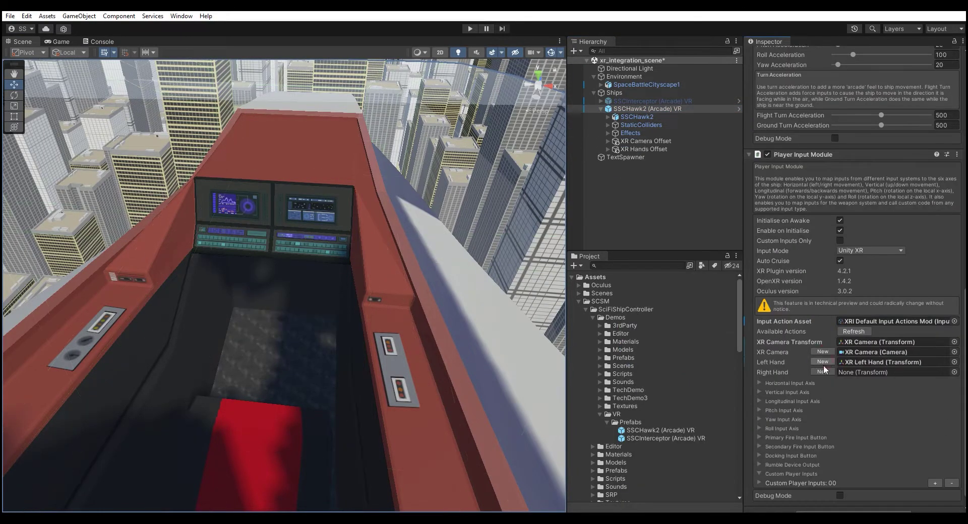
click(823, 362)
click(823, 372)
click(664, 165)
click(623, 165)
click(671, 189)
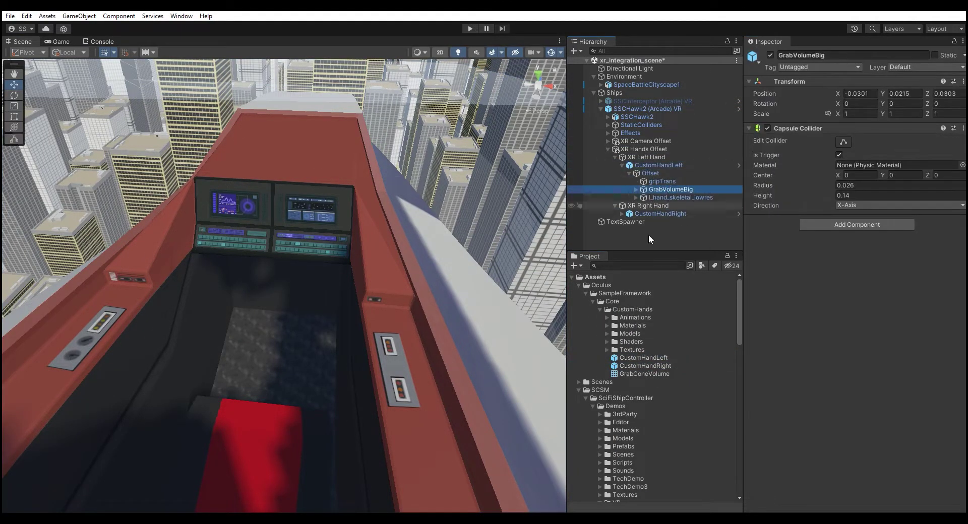
click(119, 16)
click(353, 206)
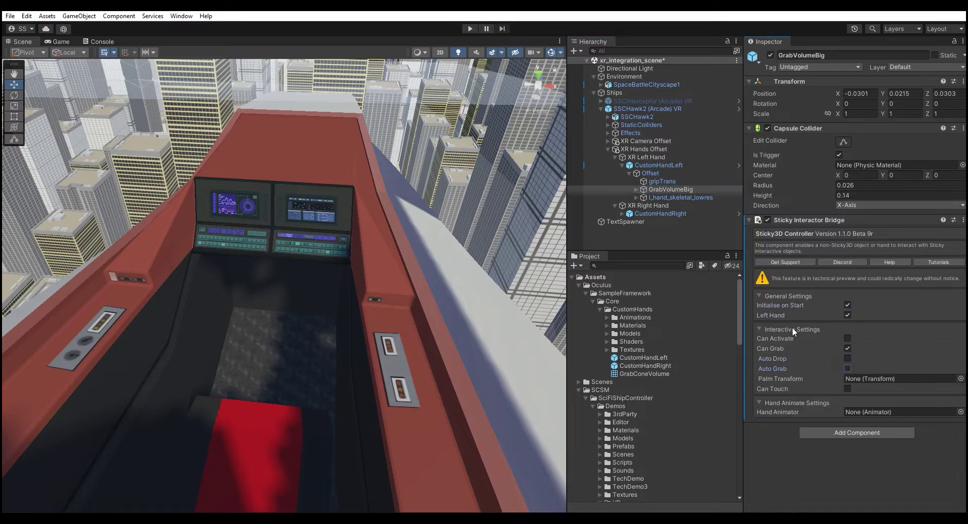
Add a right-hand grab bridge: initialise on start, Can Grab, gripTrans palm, hand skeleton animator.
click(623, 214)
click(630, 221)
click(670, 238)
click(119, 16)
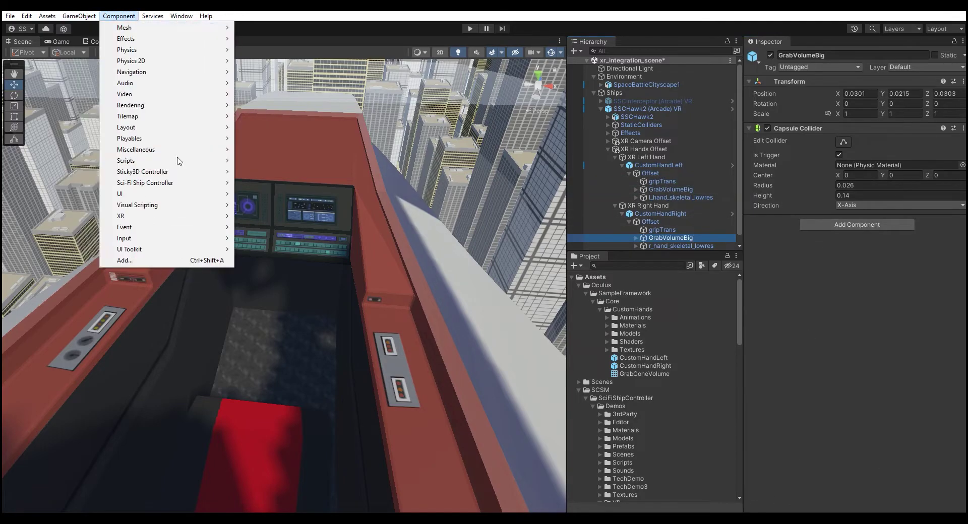
click(353, 206)
click(848, 305)
click(848, 348)
drag(662, 230, 888, 378)
drag(680, 246, 888, 412)
Place the S3D_Lever1 prop under SSCHawk2 (Arcade) VR.
click(608, 149)
scroll(660, 420, down, 10)
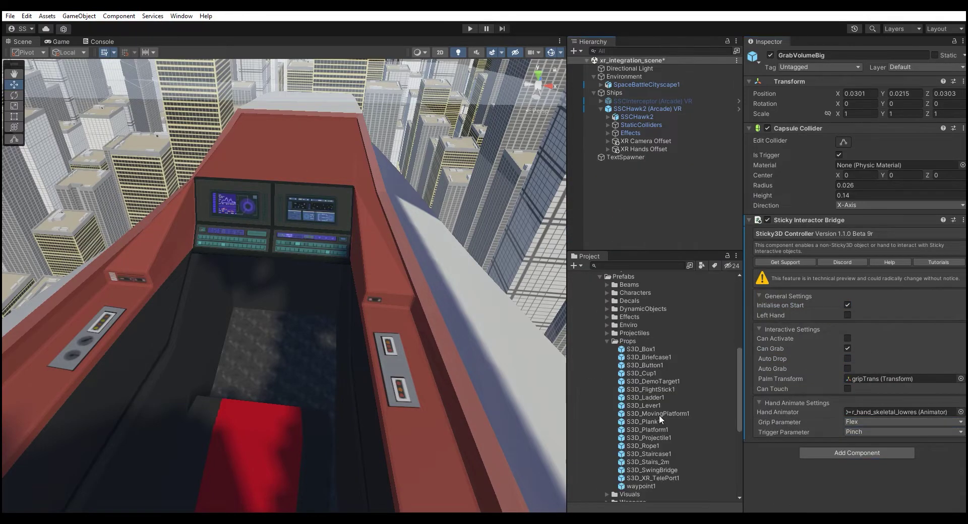
drag(643, 406, 632, 109)
Frame the lever and tilt it slightly into position.
key(f)
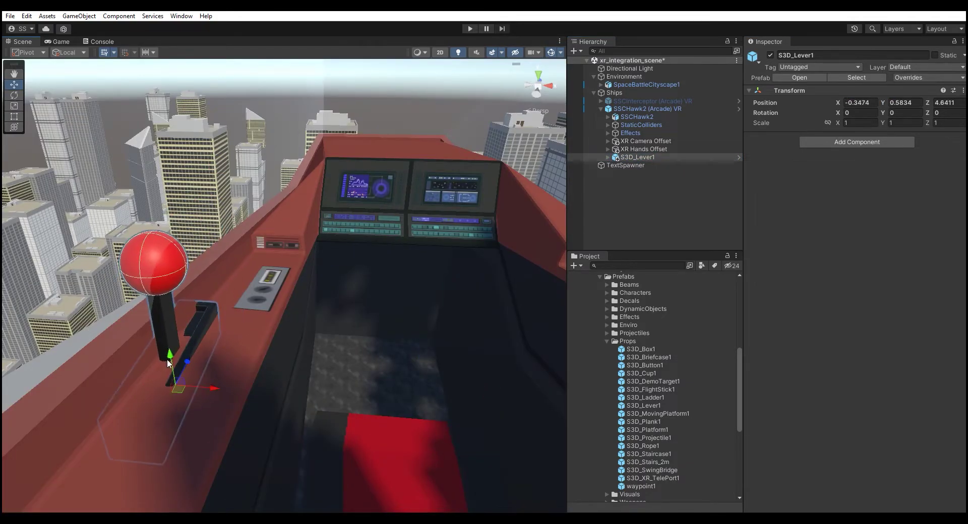
key(e)
mouse_move(169, 346)
mouse_down()
mouse_move(182, 383)
mouse_move(250, 392)
mouse_move(251, 324)
mouse_move(312, 286)
mouse_up()
key(w)
Route the Lever's value changes to SSCInputBridge.OnInputChanged.
click(45, 155)
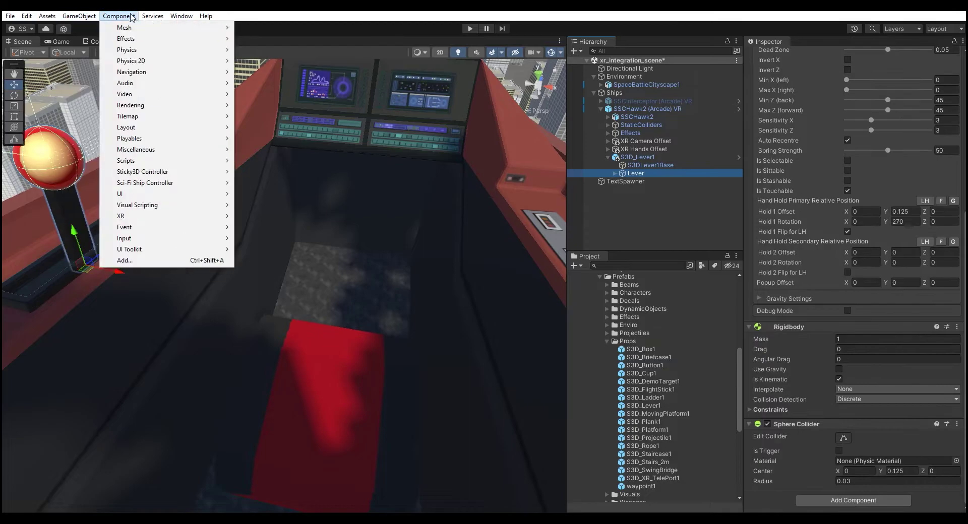
scroll(857, 277, up, 5)
click(887, 338)
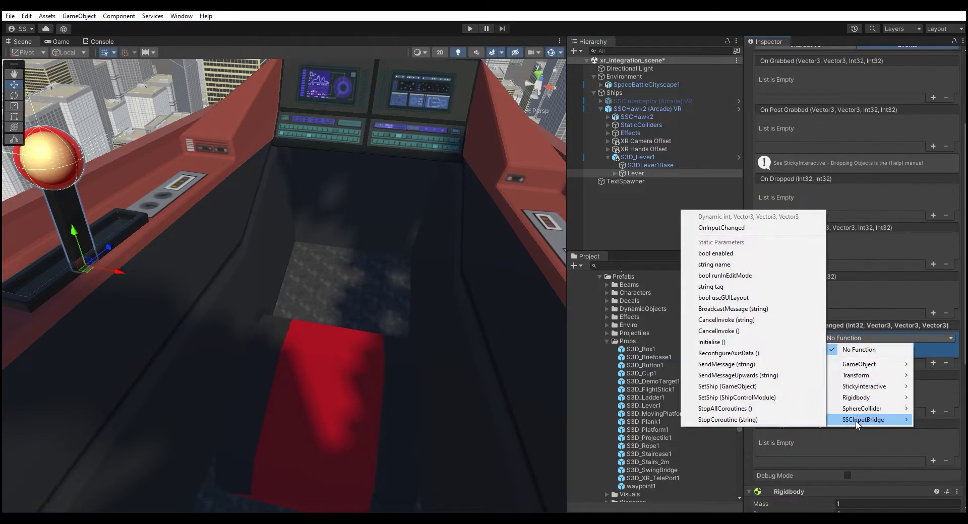
click(705, 225)
Add S3D_FlightStick1 at height 0.3 and move it into the cockpit before the seat.
drag(621, 95, 615, 93)
click(905, 102)
text(.3)
key(Return)
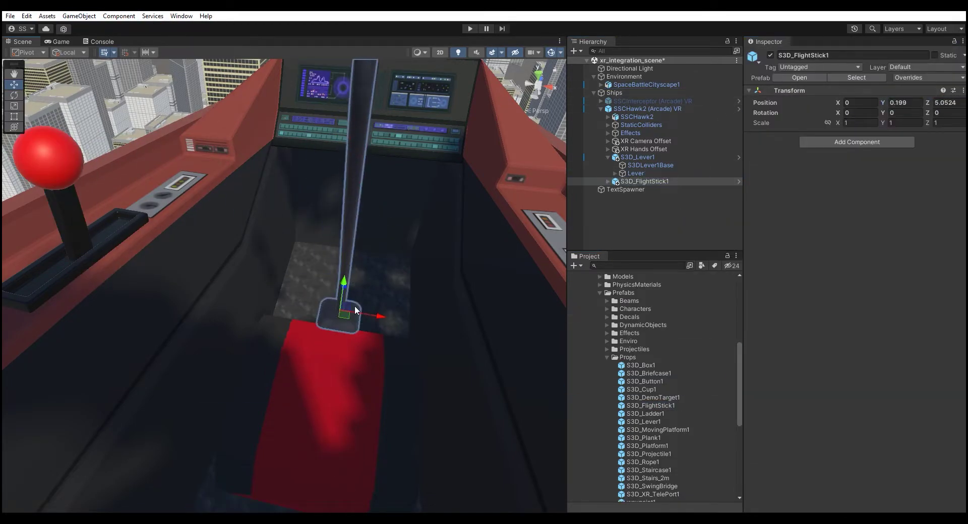
mouse_move(355, 306)
mouse_down()
mouse_move(355, 245)
mouse_move(378, 316)
mouse_up()
Add an SSC Input Bridge to the FlightStick child.
click(285, 222)
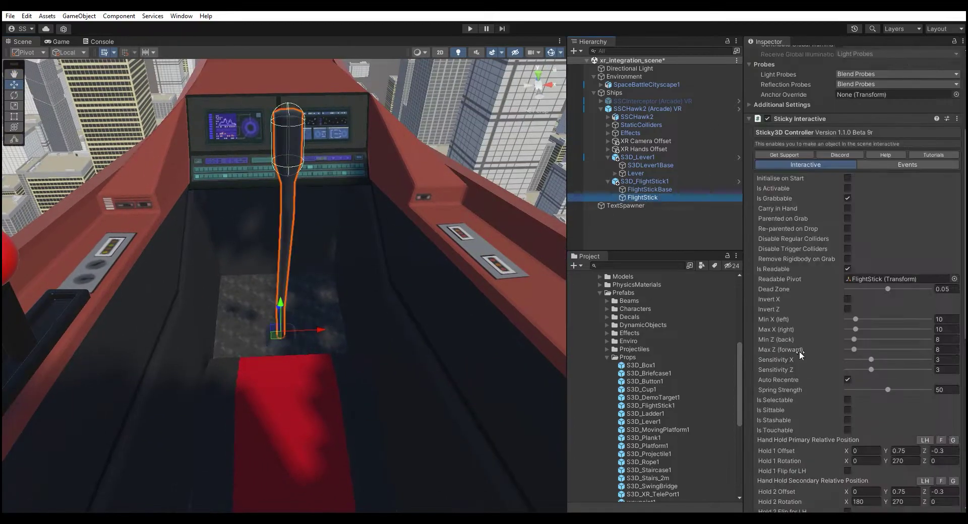
click(120, 15)
click(335, 195)
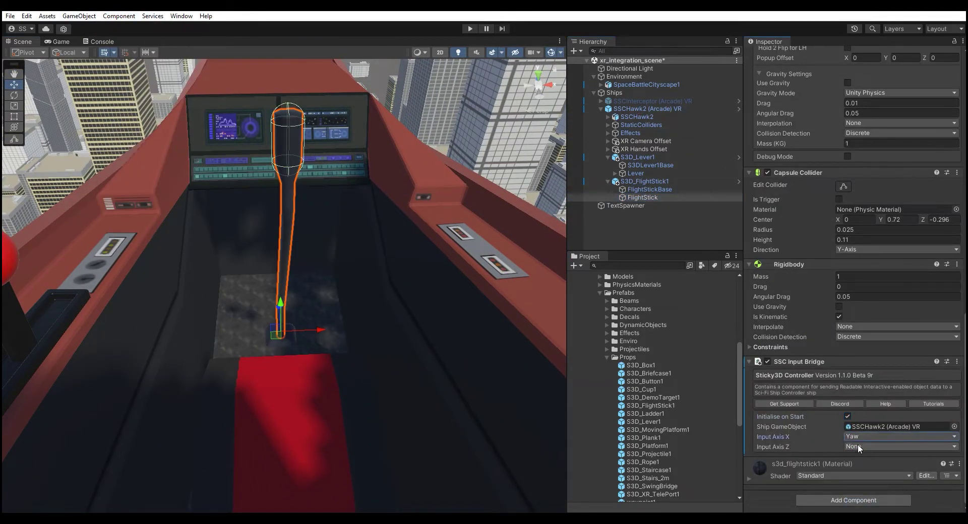
scroll(774, 136, up, 10)
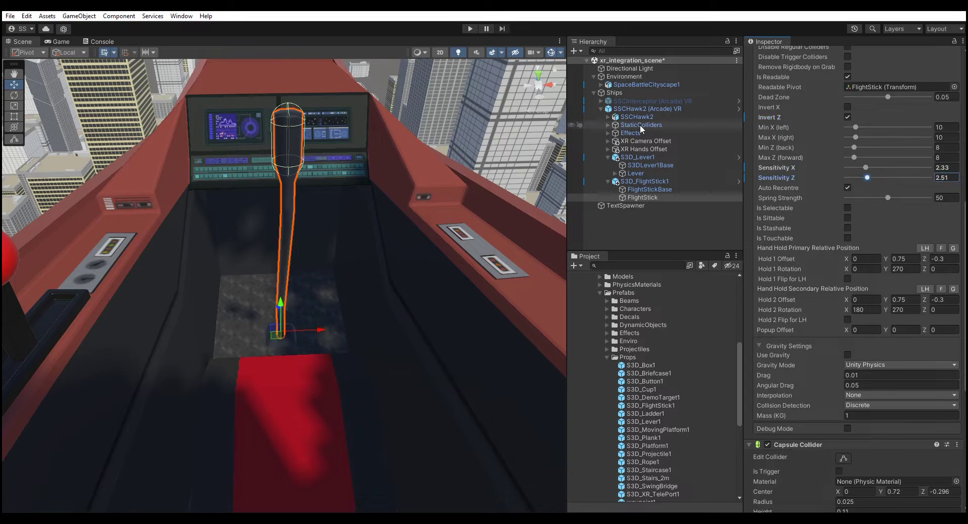
Put SSCHawk2 (Arcade) VR and all its children on the Small Ships layer.
click(647, 108)
click(923, 67)
click(807, 302)
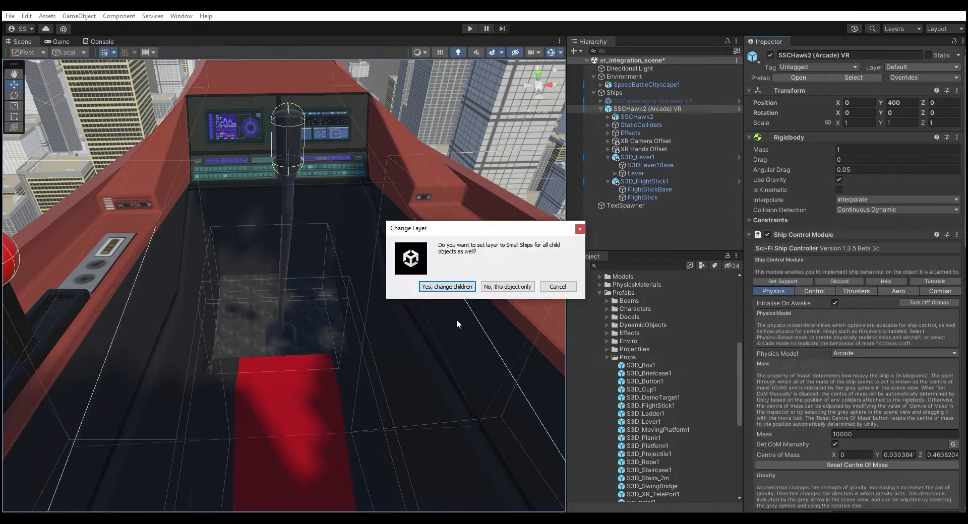
click(447, 287)
Verify child objects, including the flight stick, are on Small Ships.
click(923, 67)
click(637, 157)
click(923, 67)
click(644, 181)
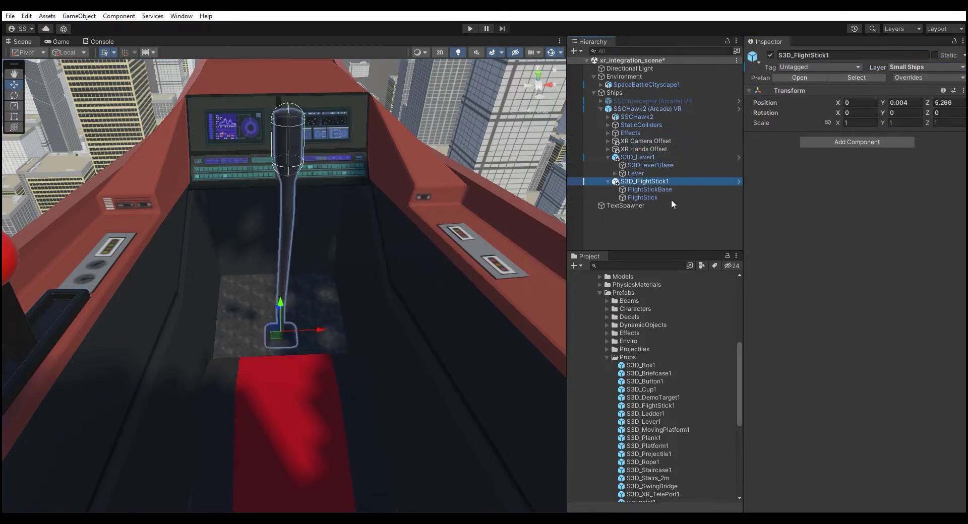
click(797, 435)
Bind the tracked pose to XR Controller devicePosition and remove Vulkan from graphics APIs.
click(945, 466)
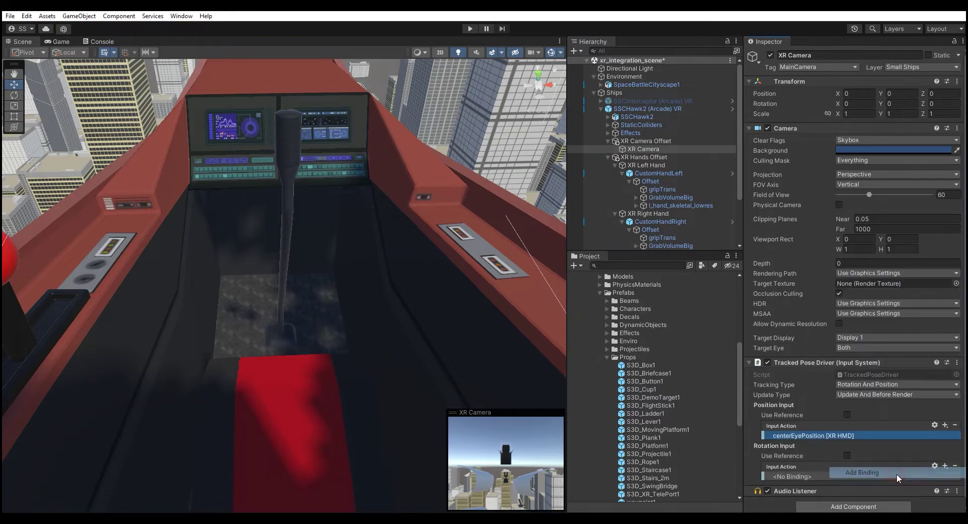
click(897, 478)
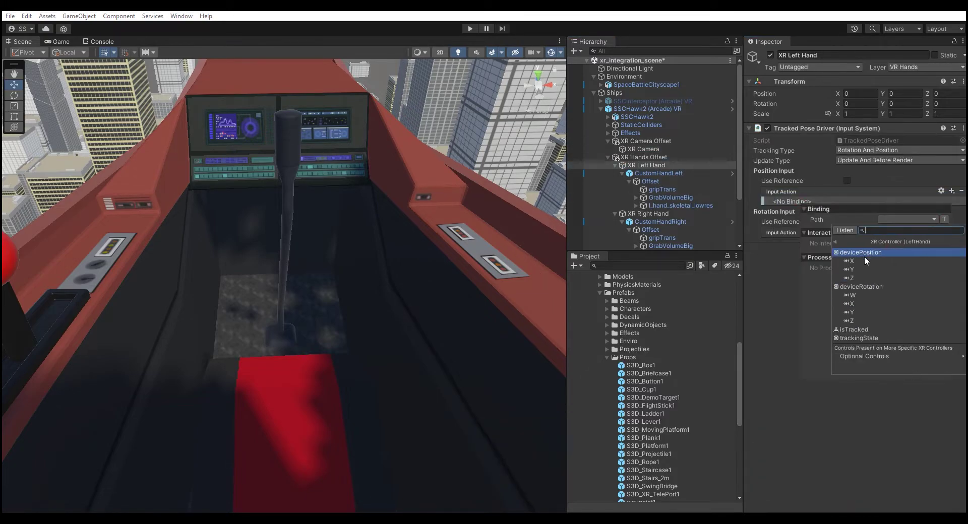
click(864, 255)
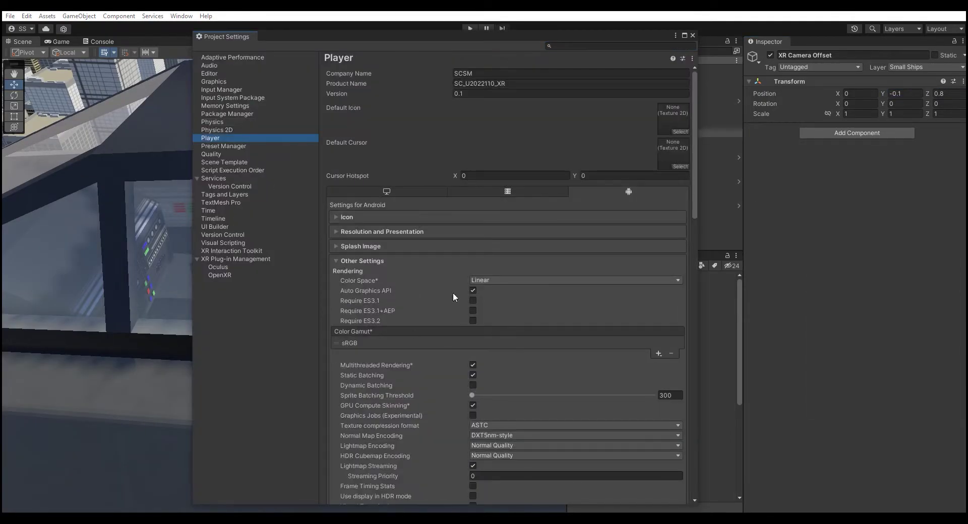
click(472, 291)
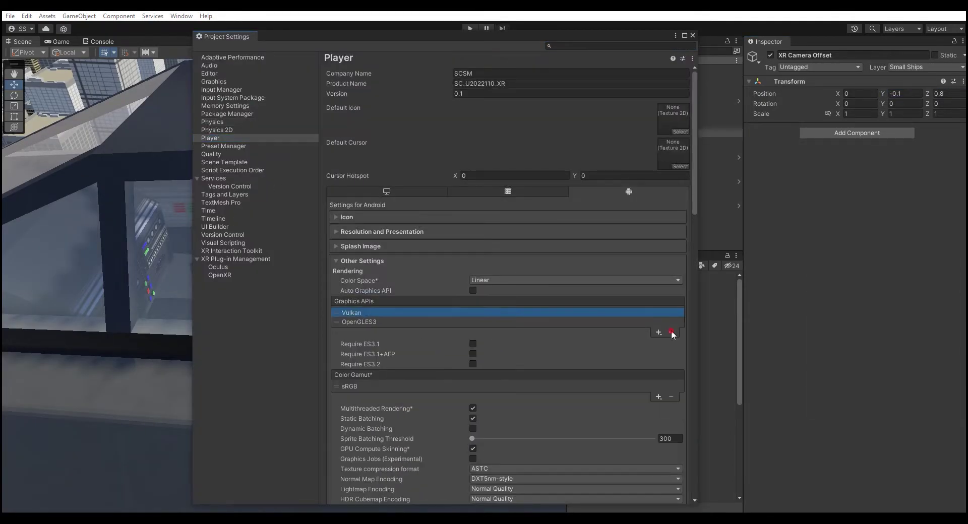
click(671, 333)
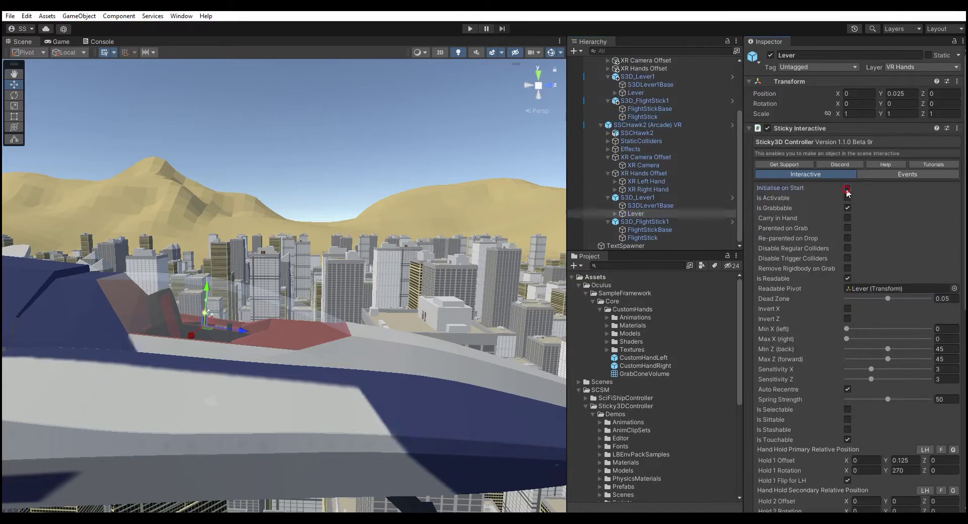